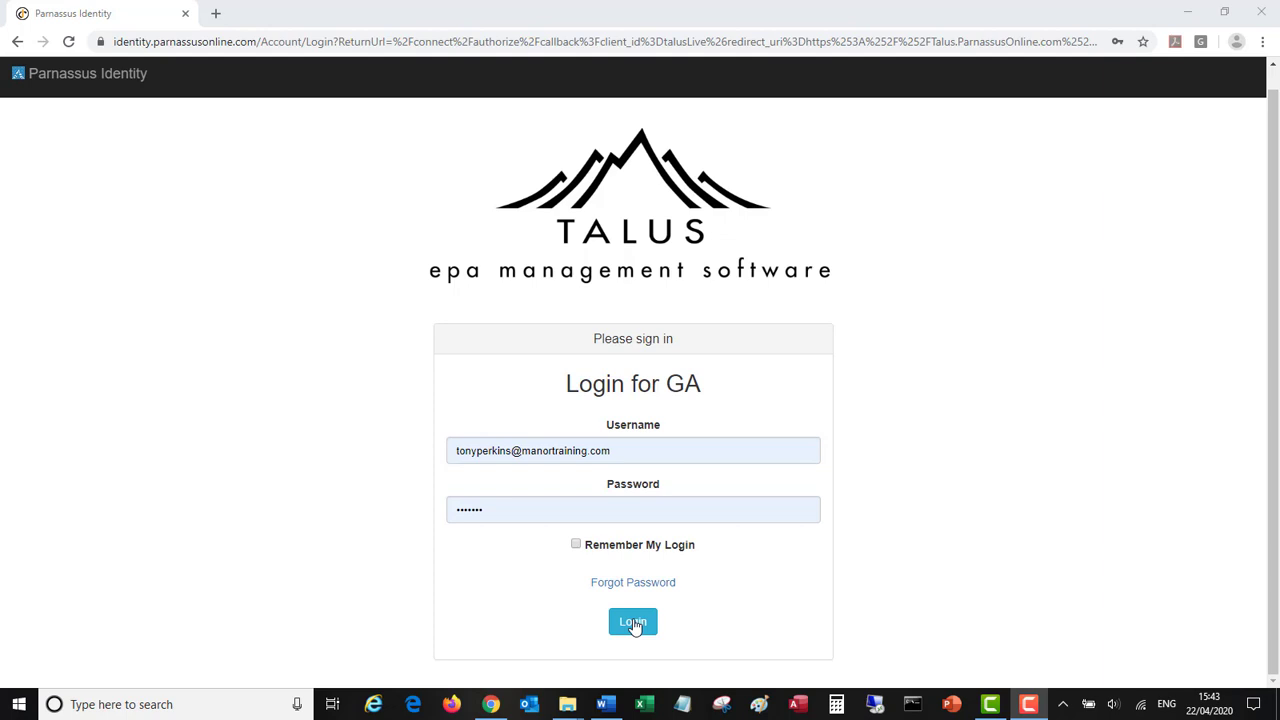
# - Log in to Talus to reach the dashboard showing overdue gateway evidence and certificate claims
pyautogui.click(633, 622)
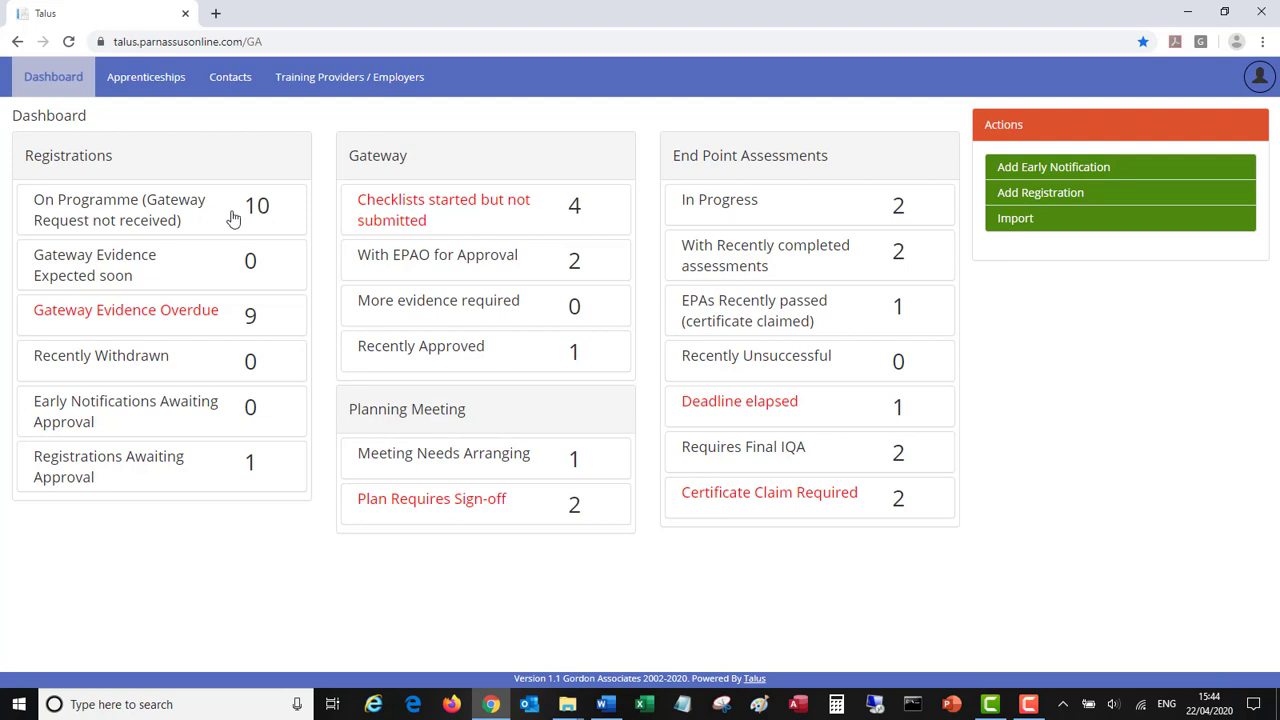
# - Look through the list of apprentices awaiting a gateway request, then return to the dashboard
pyautogui.click(110, 213)
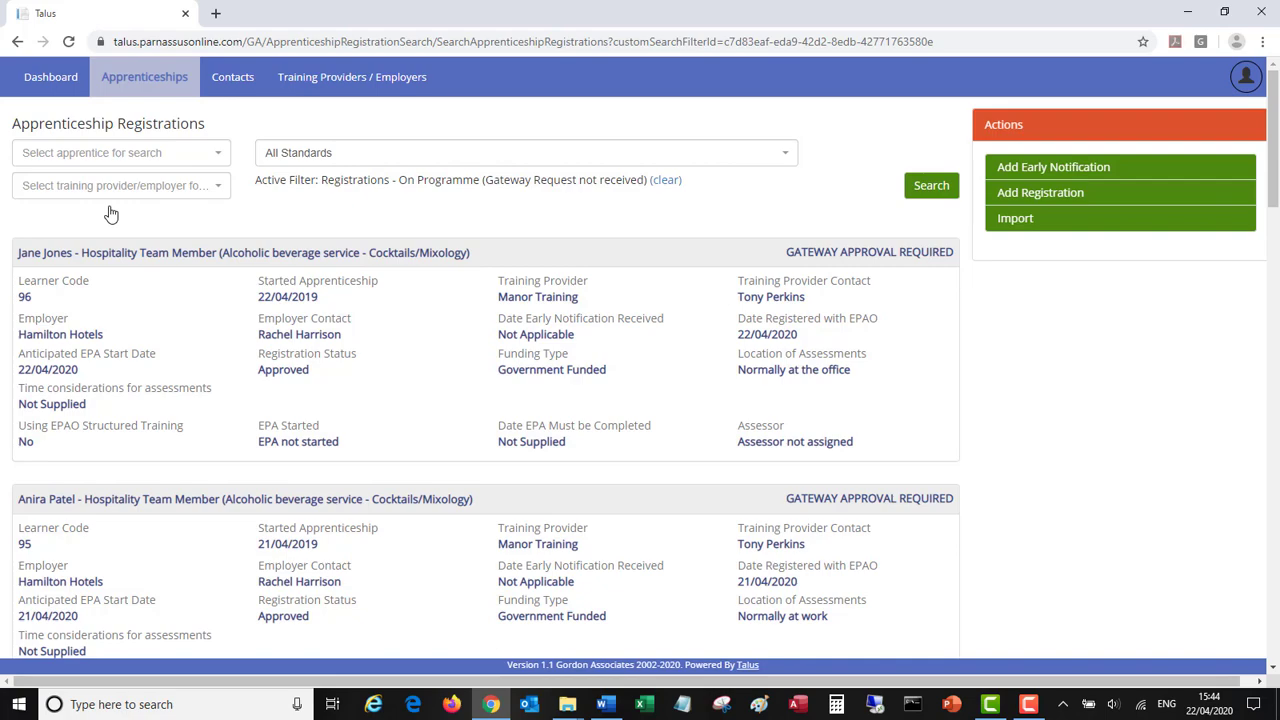
pyautogui.scroll(-13, 172, 330)
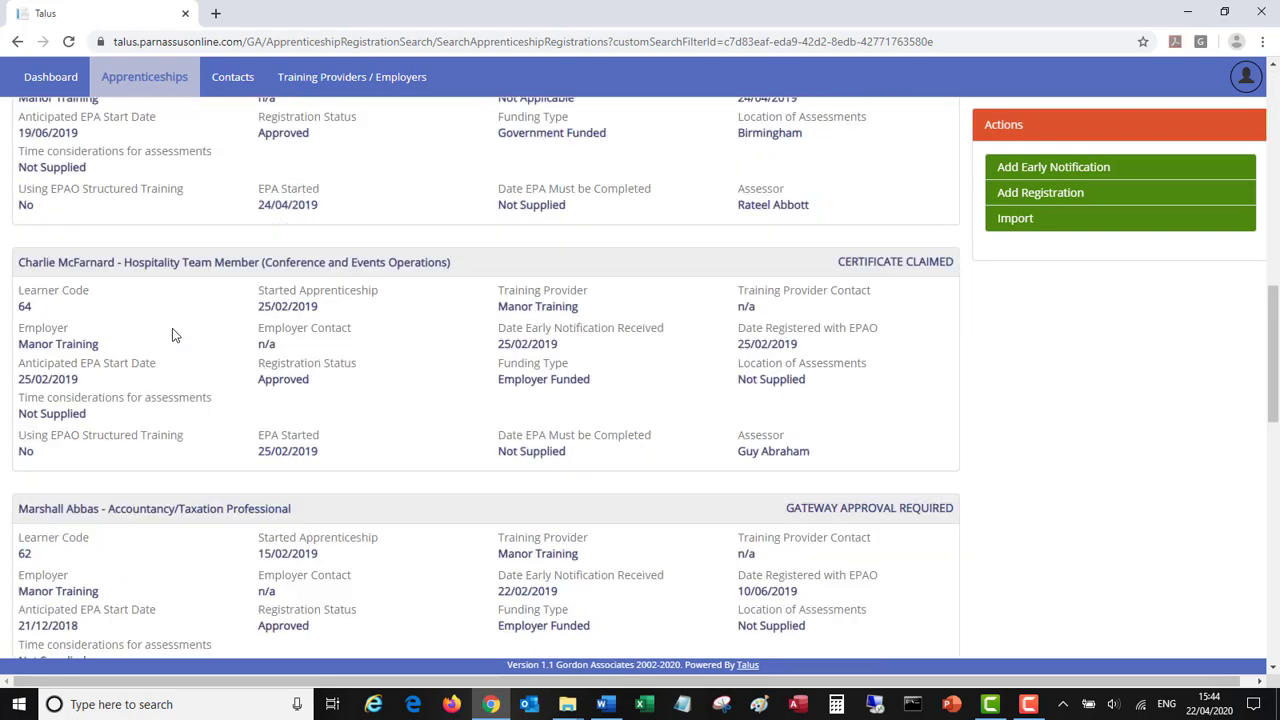
pyautogui.scroll(13, 172, 328)
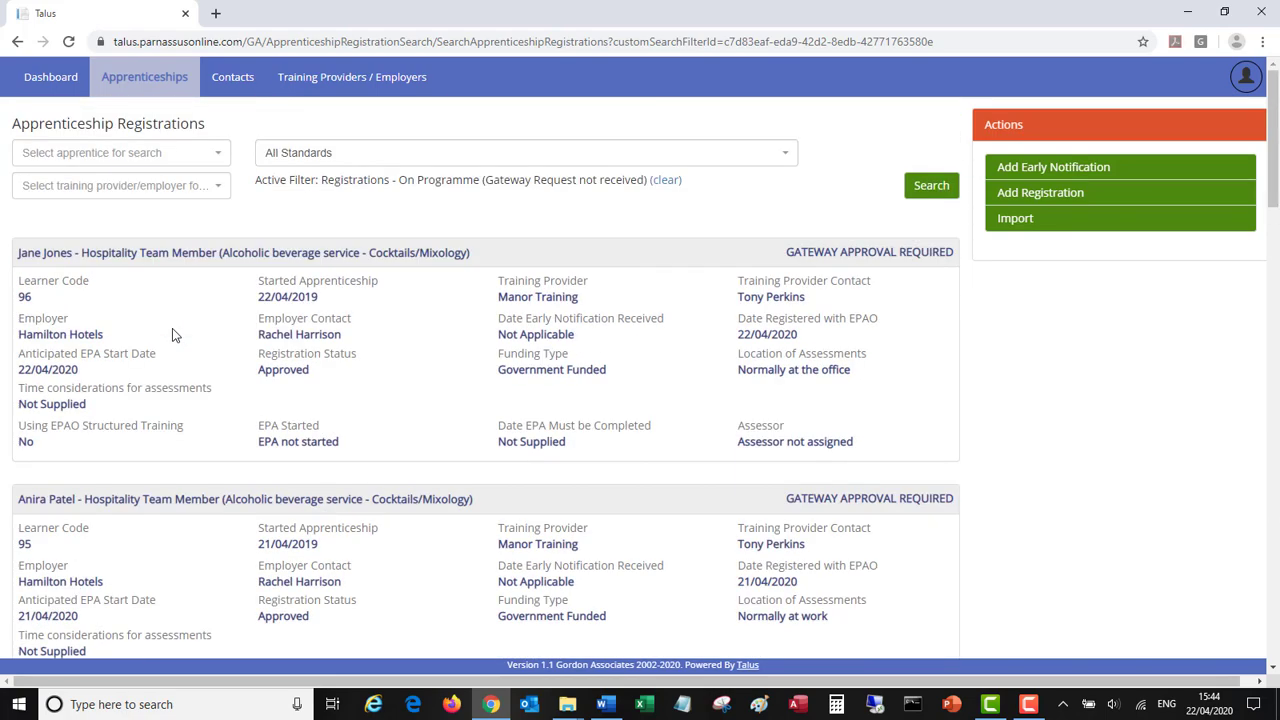
pyautogui.click(42, 84)
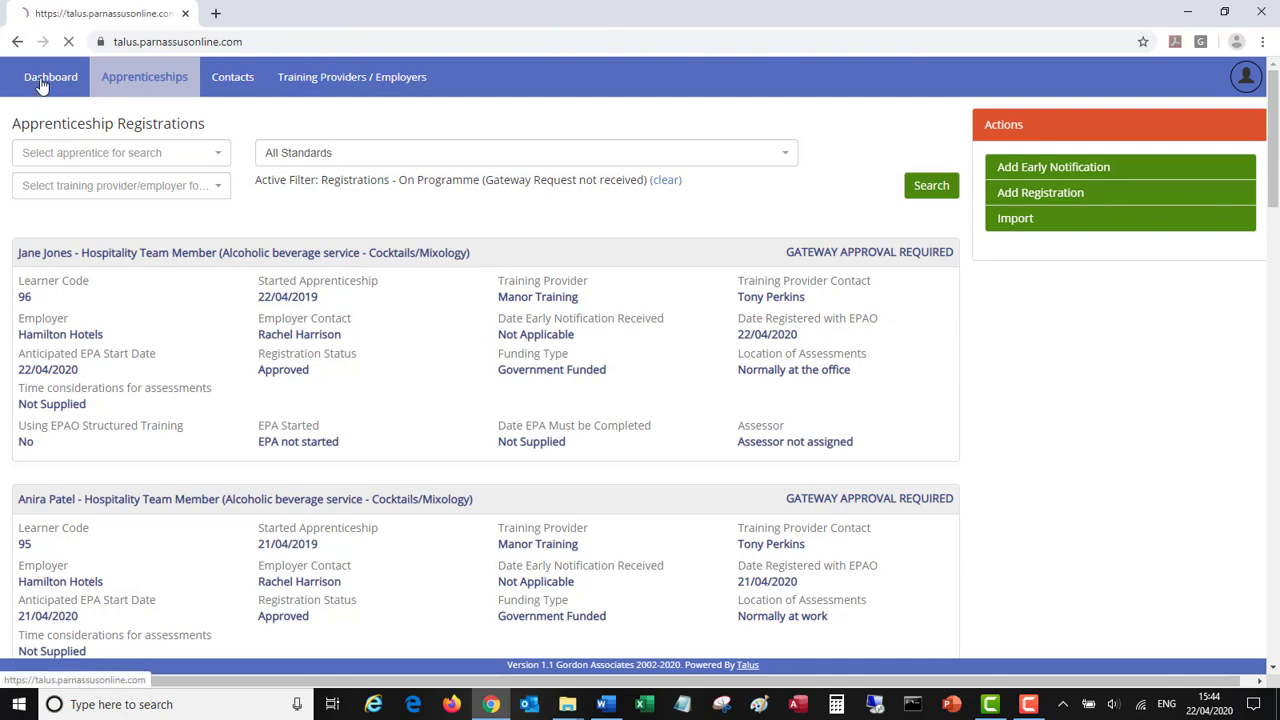
# - Search Apprenticeship Registrations with the apprentice's name as the filter
pyautogui.click(157, 84)
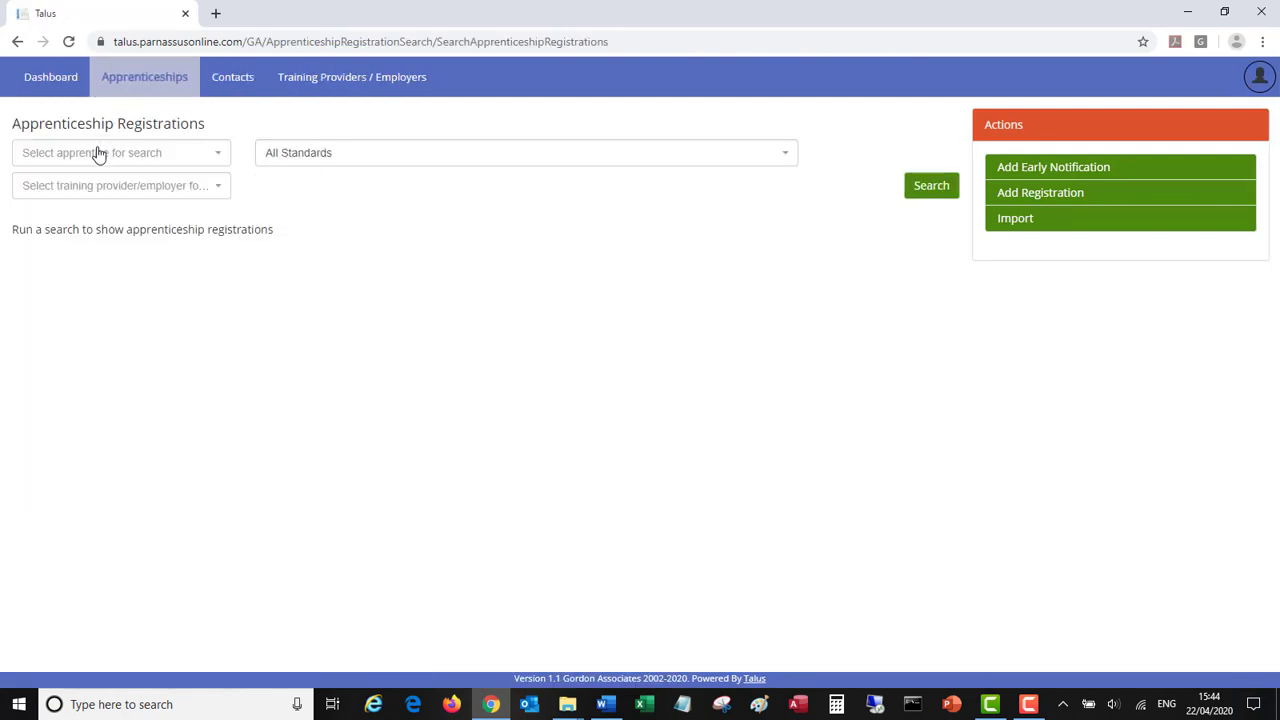
pyautogui.click(98, 153)
pyautogui.write('jan')
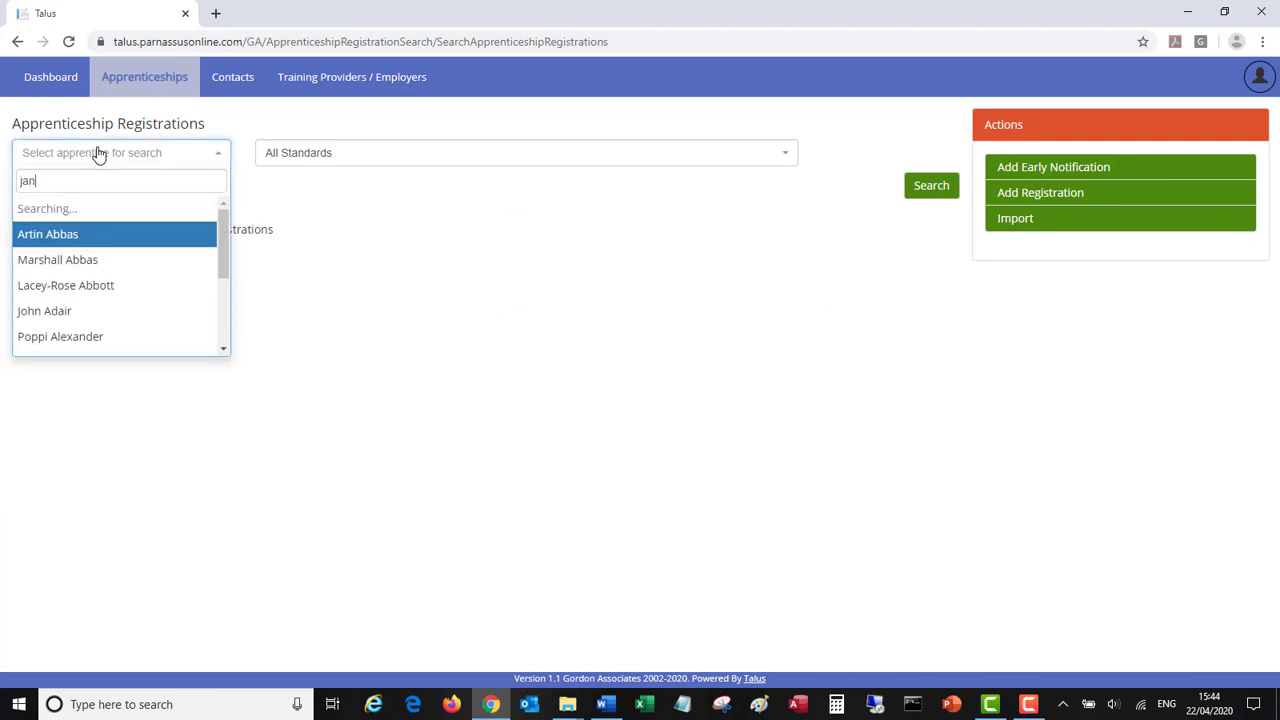
pyautogui.write('e jones')
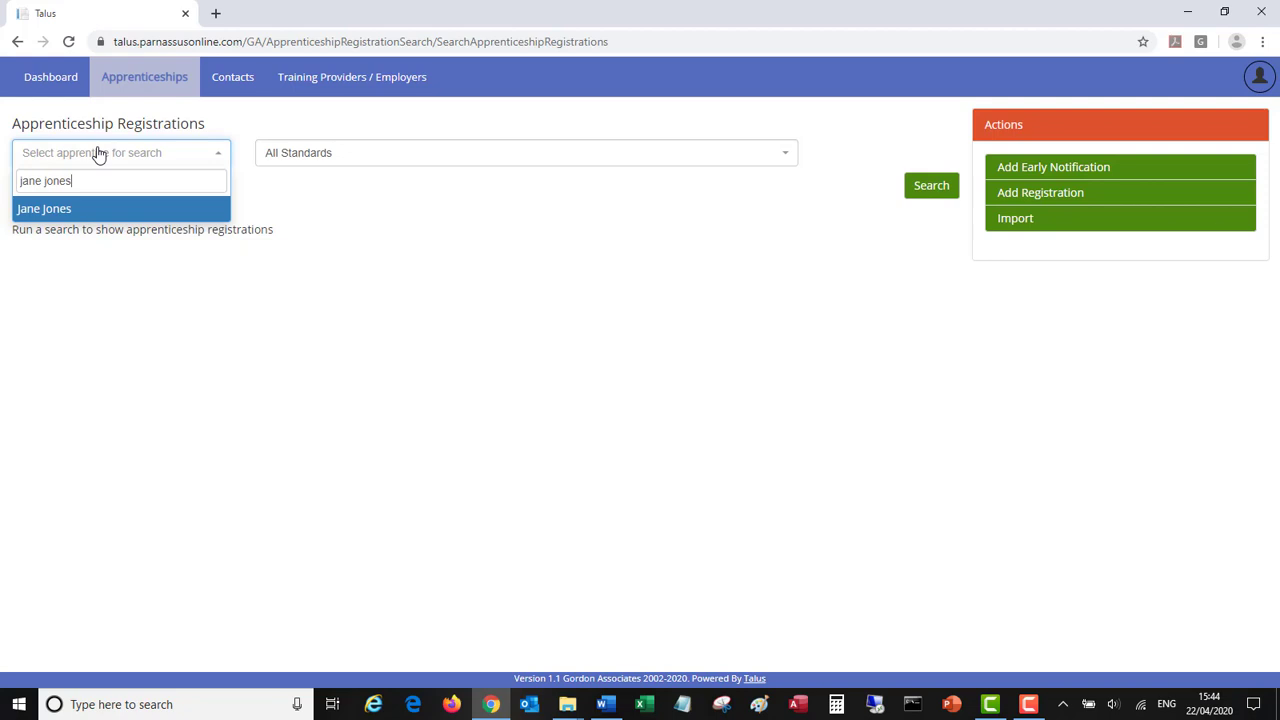
pyautogui.click(75, 208)
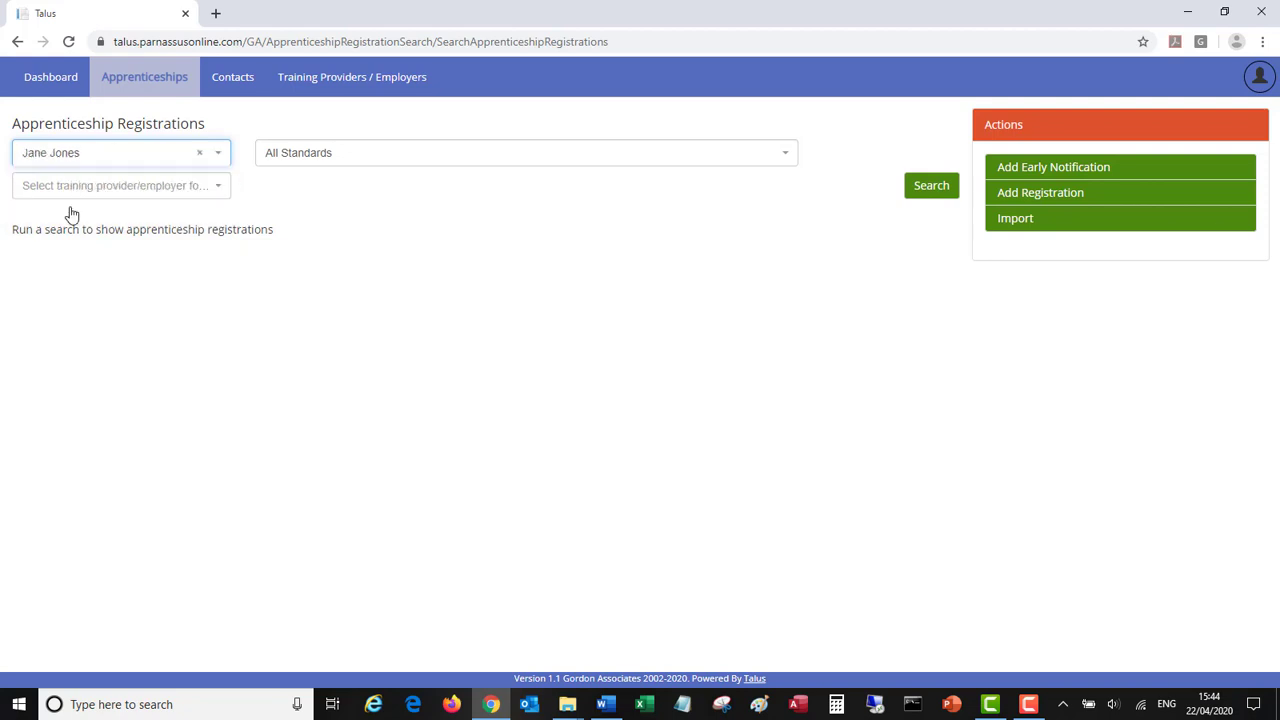
pyautogui.click(927, 196)
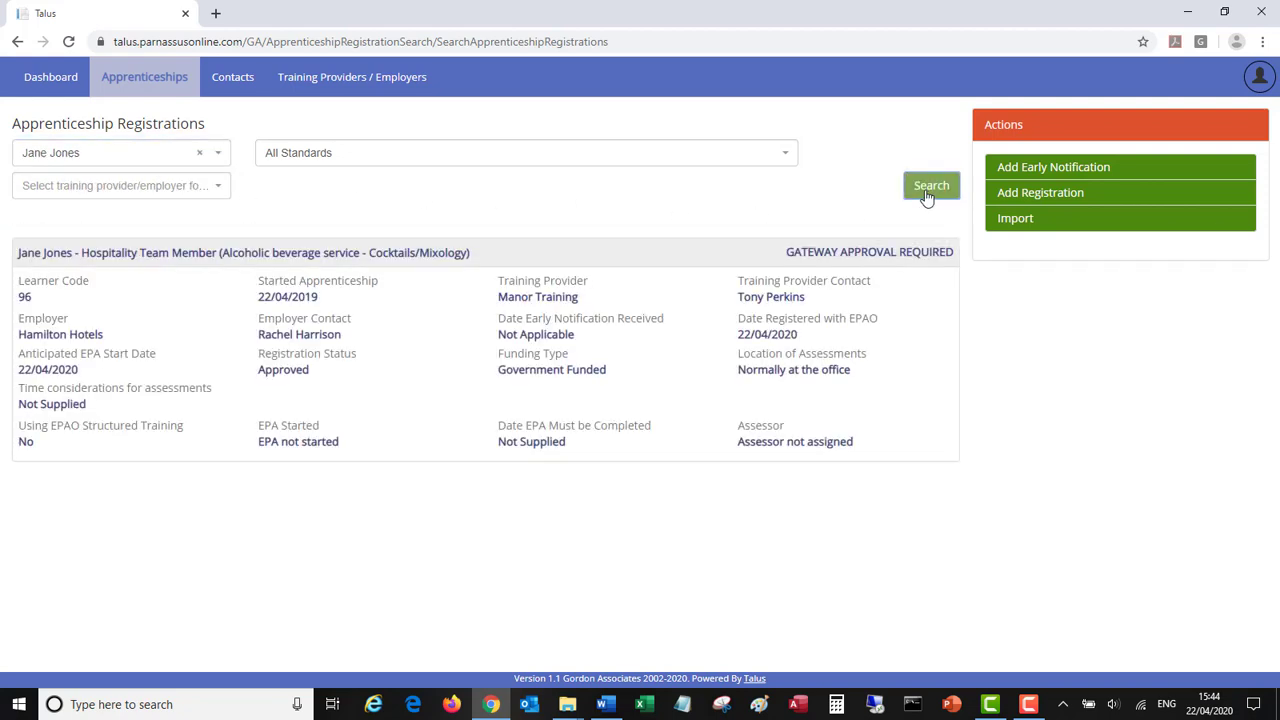
# - Open the apprentice's Hospitality Team Member registration, check its details, then view its Gateway page
pyautogui.click(116, 258)
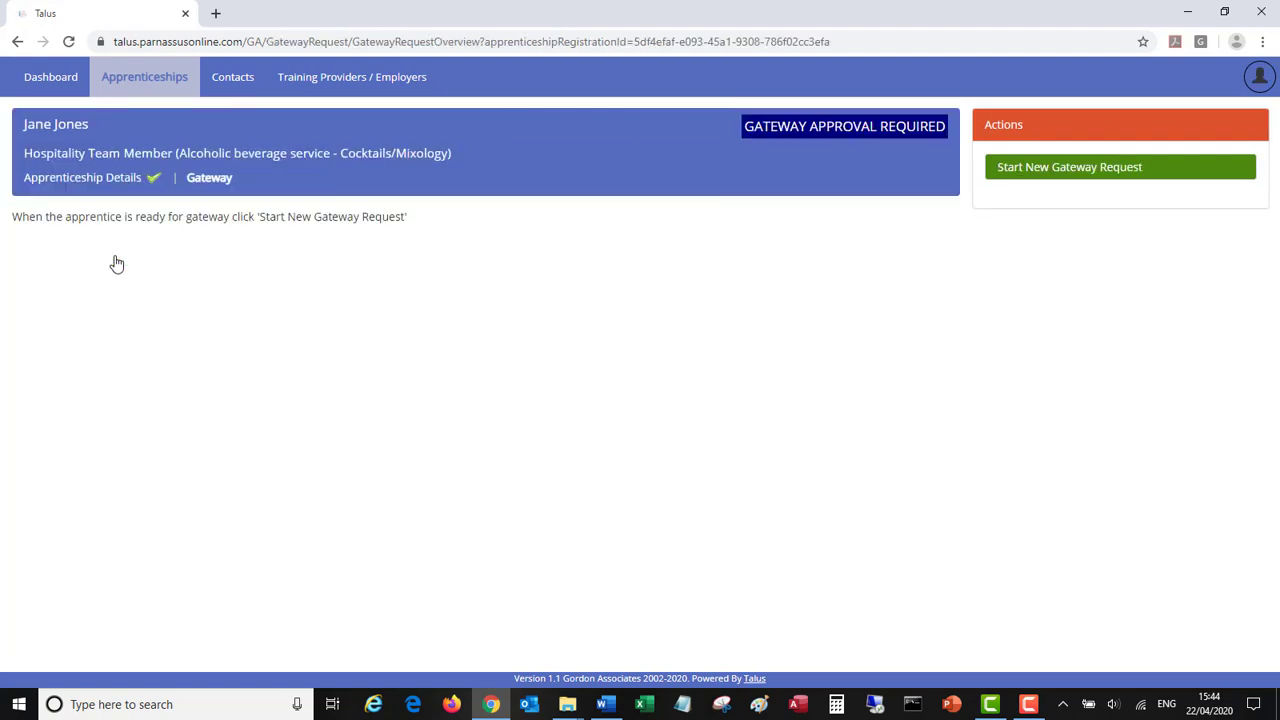
pyautogui.click(72, 180)
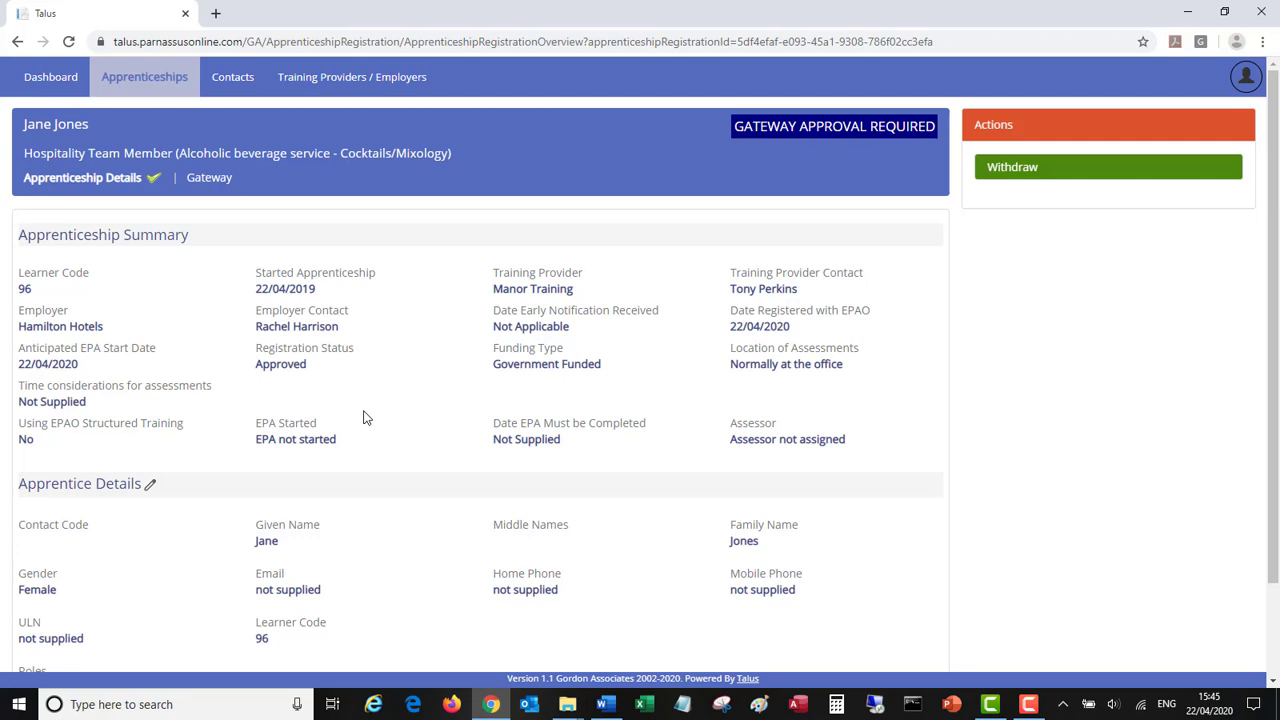
pyautogui.click(209, 178)
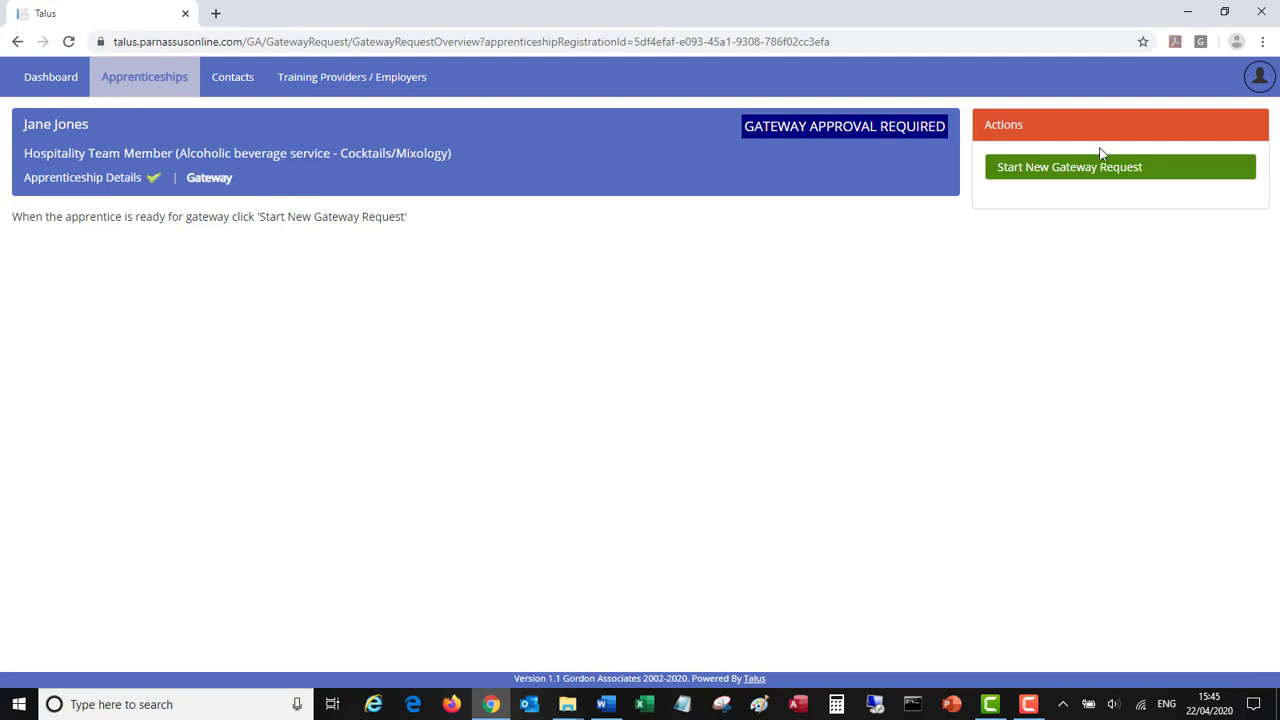
# - Start a new gateway request for the apprentice and confirm creating it
pyautogui.click(1051, 170)
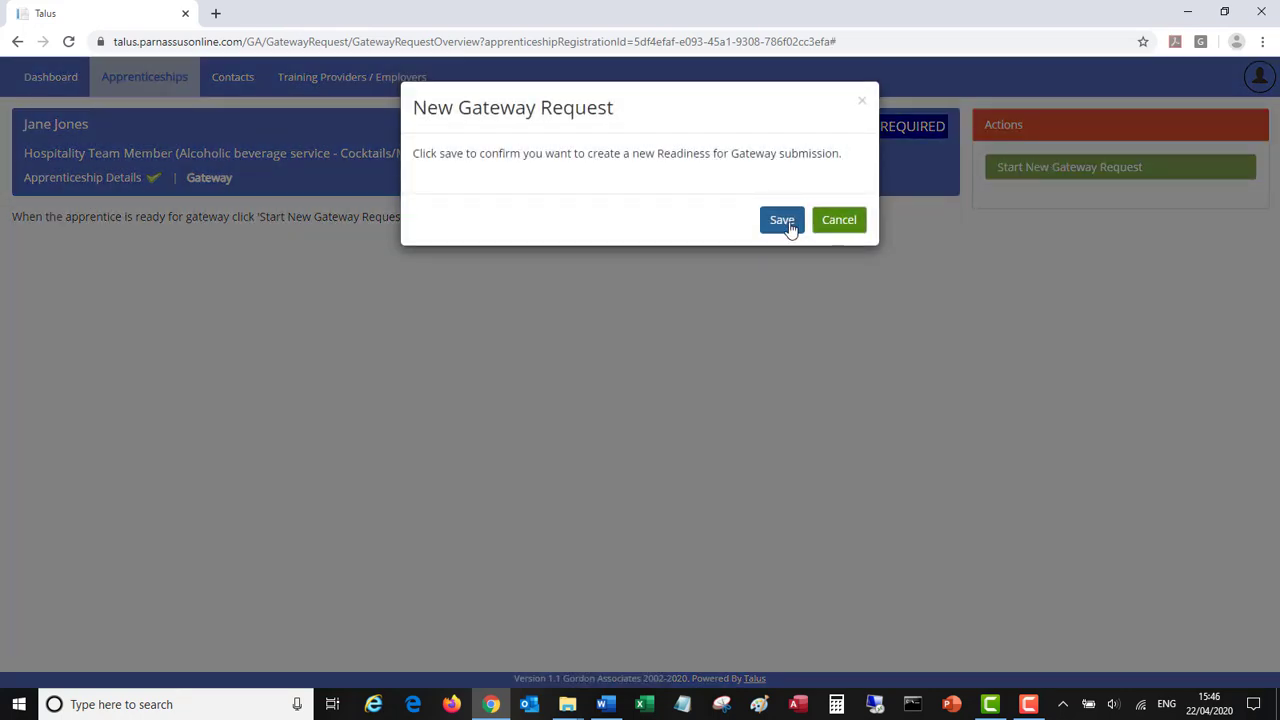
pyautogui.click(783, 221)
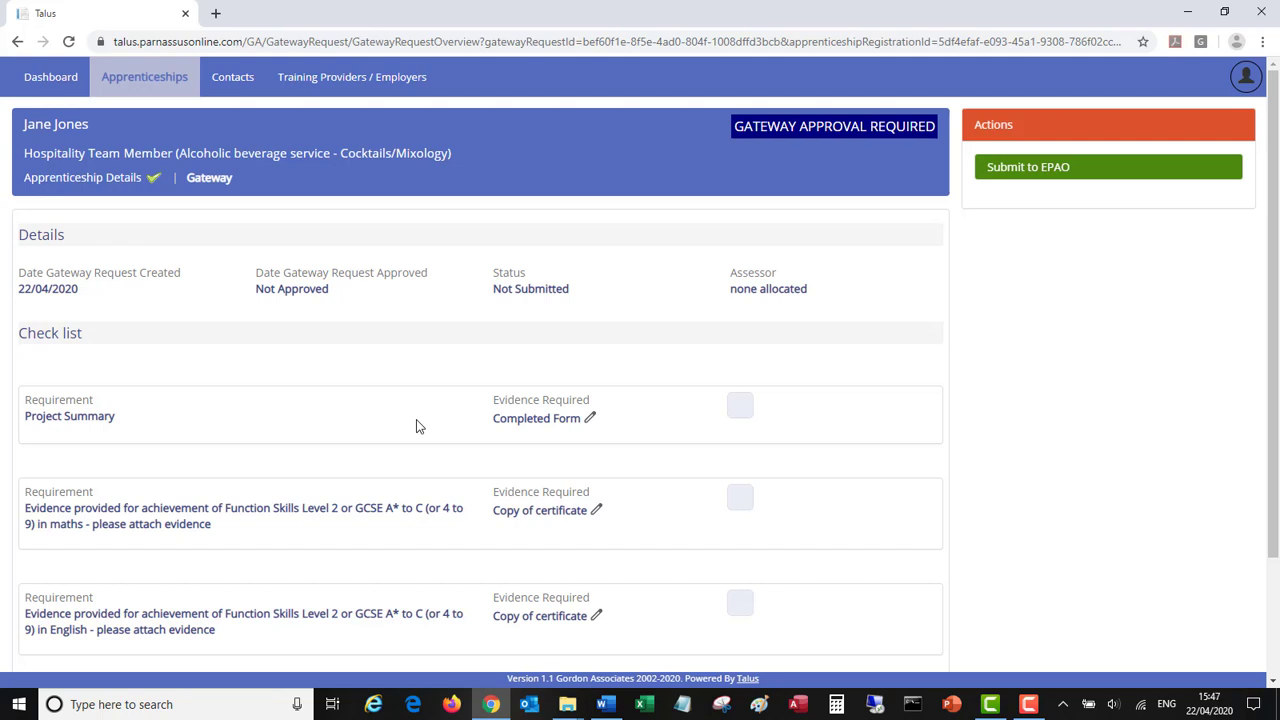
# - Attach GatewayForm.pdf with the note 'A note goes here ...' as Project Summary evidence
pyautogui.click(534, 421)
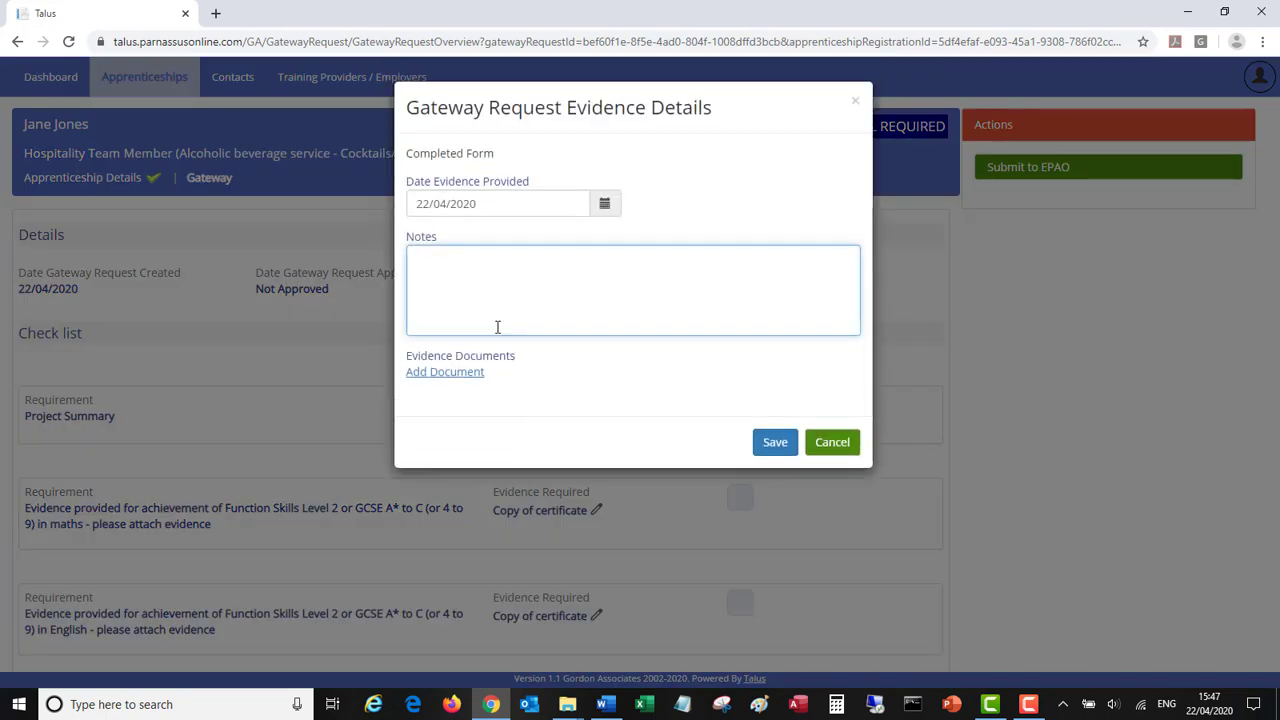
pyautogui.click(441, 374)
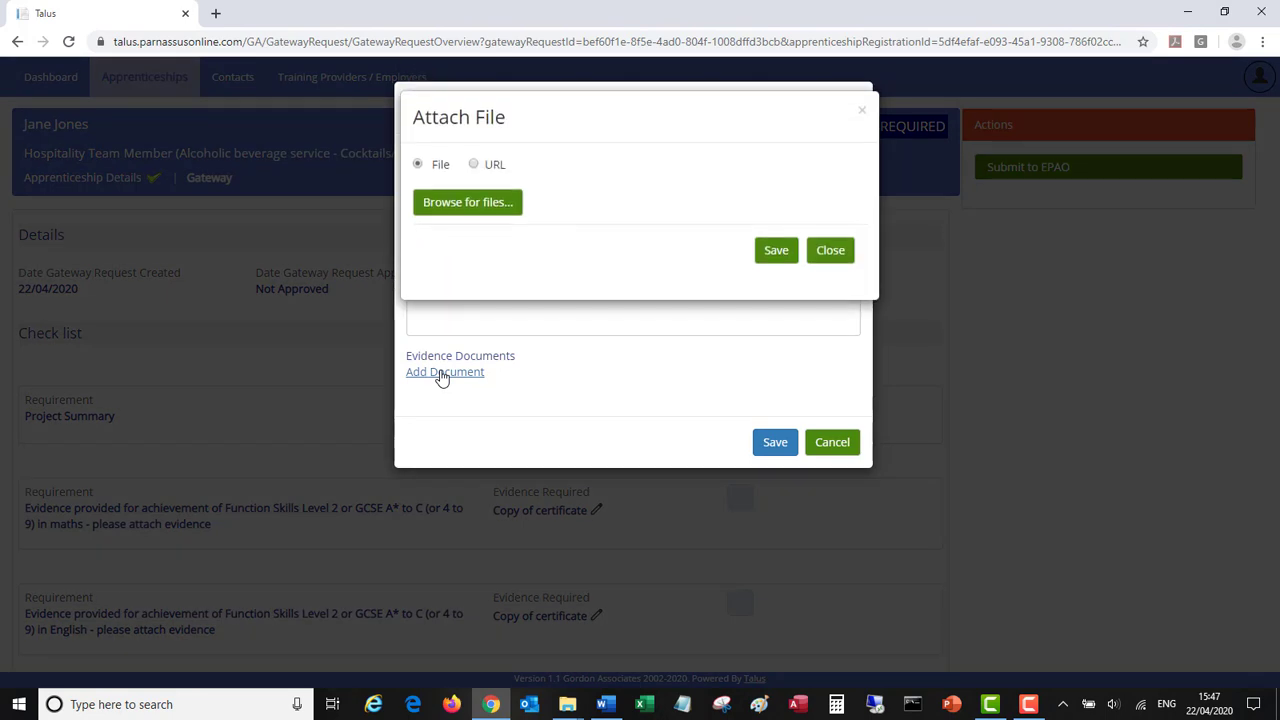
pyautogui.click(446, 206)
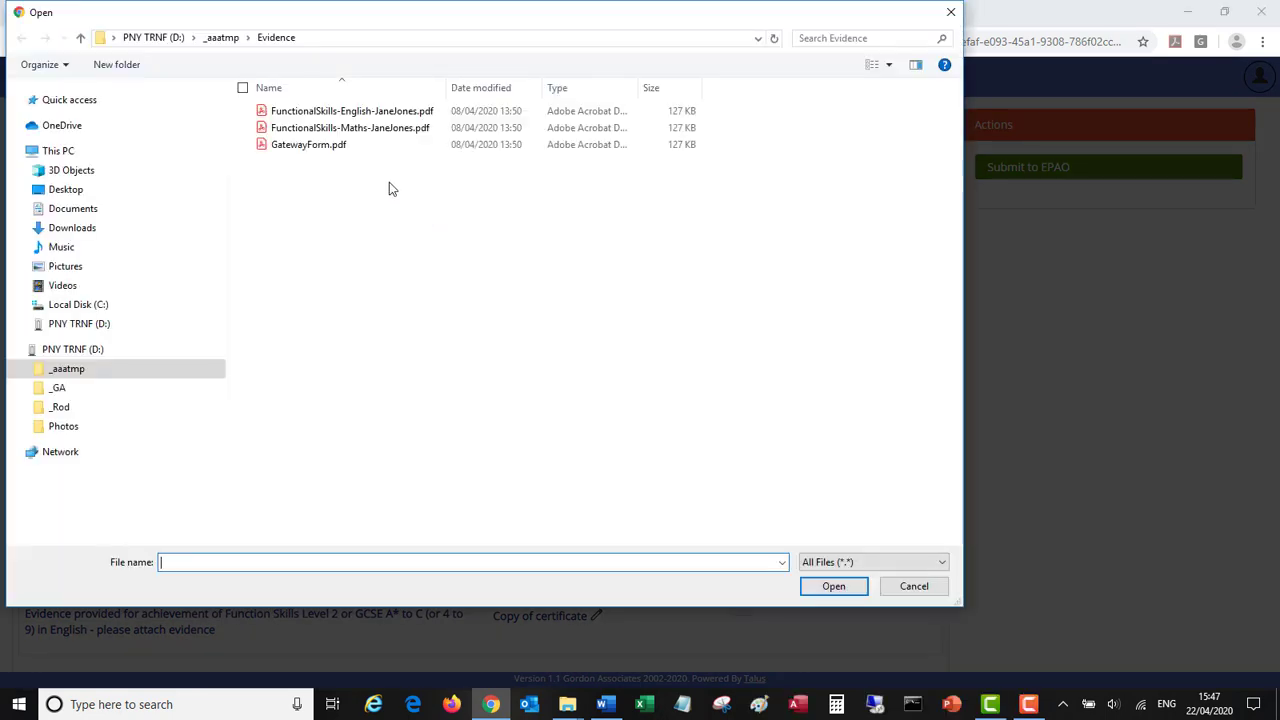
pyautogui.click(294, 150)
pyautogui.doubleClick(292, 146)
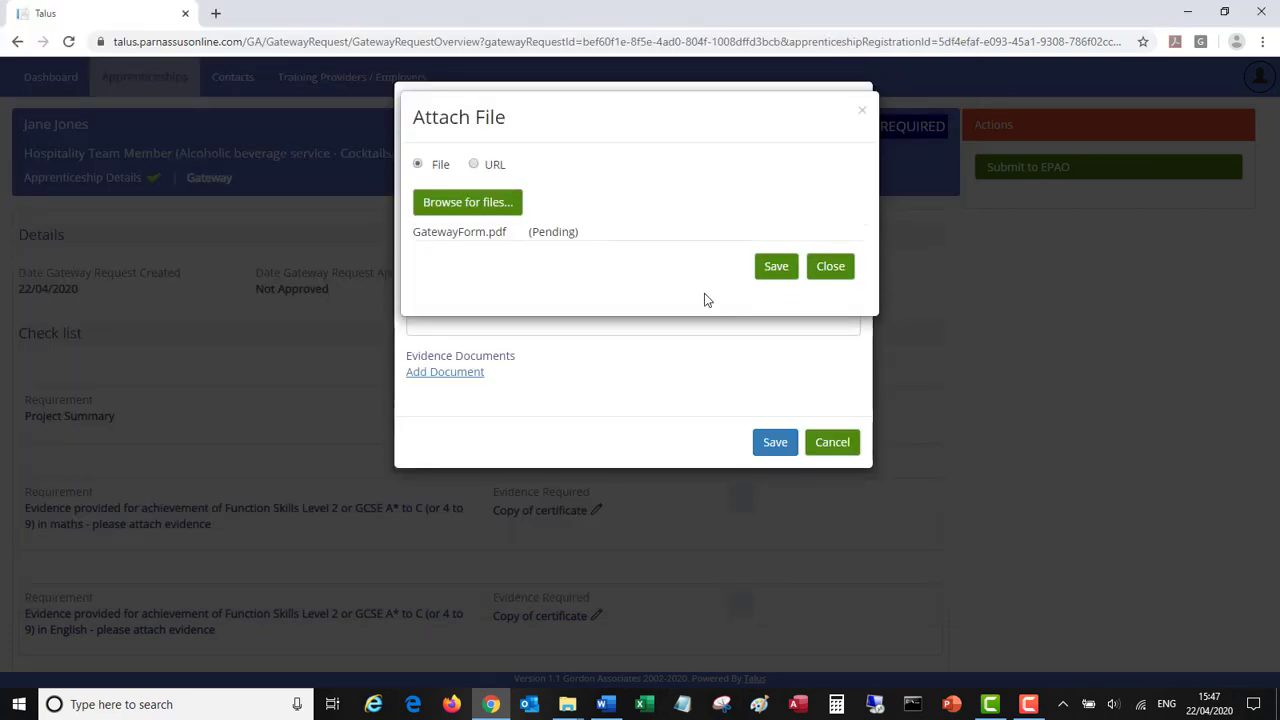
pyautogui.click(776, 268)
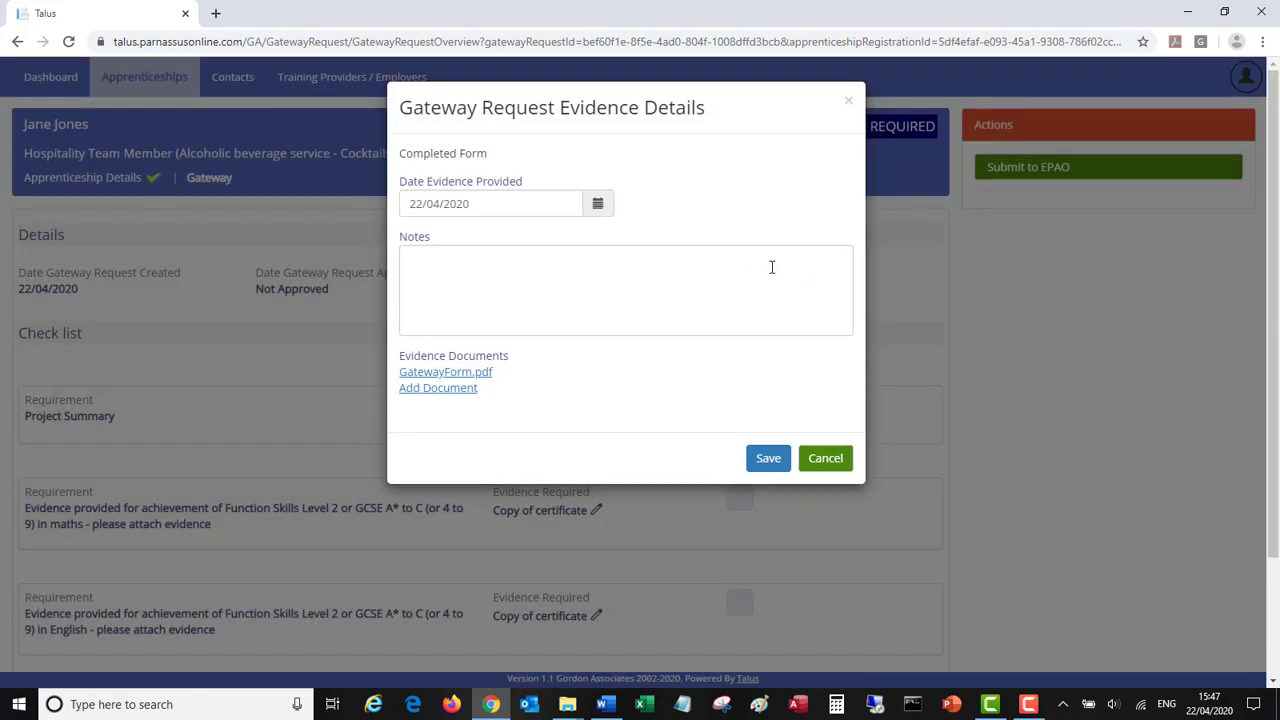
pyautogui.click(557, 277)
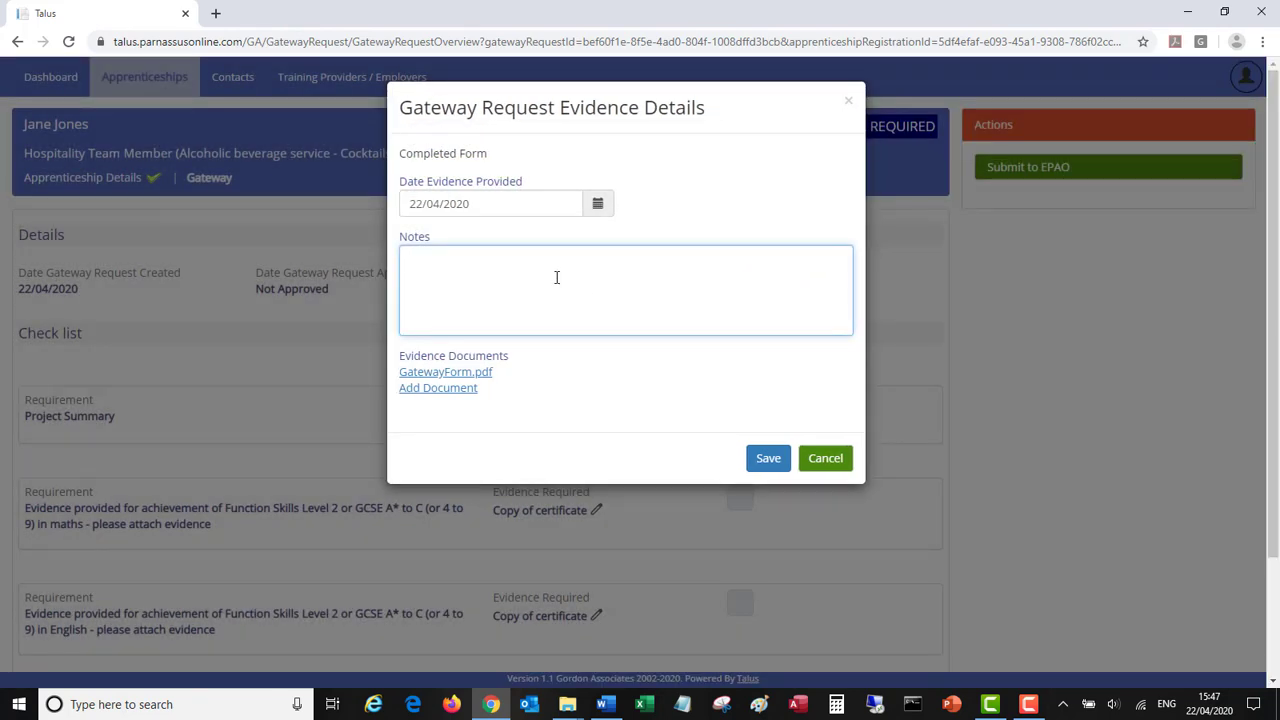
pyautogui.write('A note goes here ...')
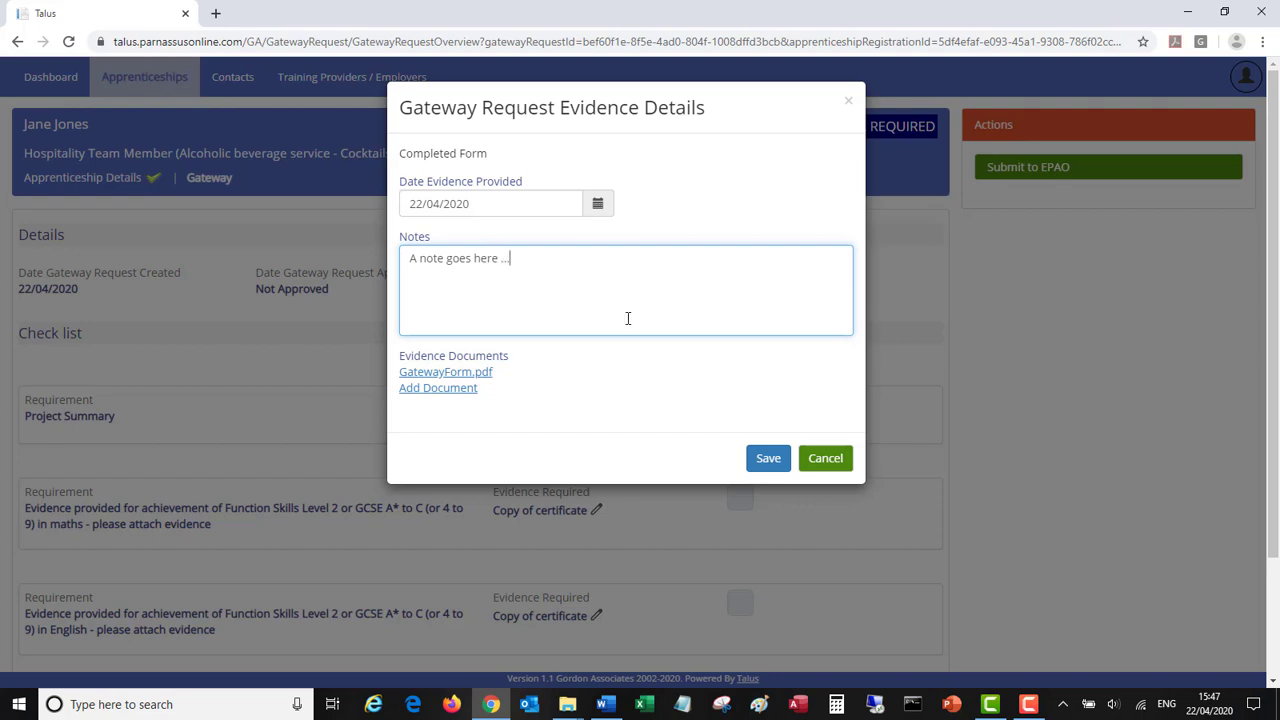
pyautogui.click(769, 459)
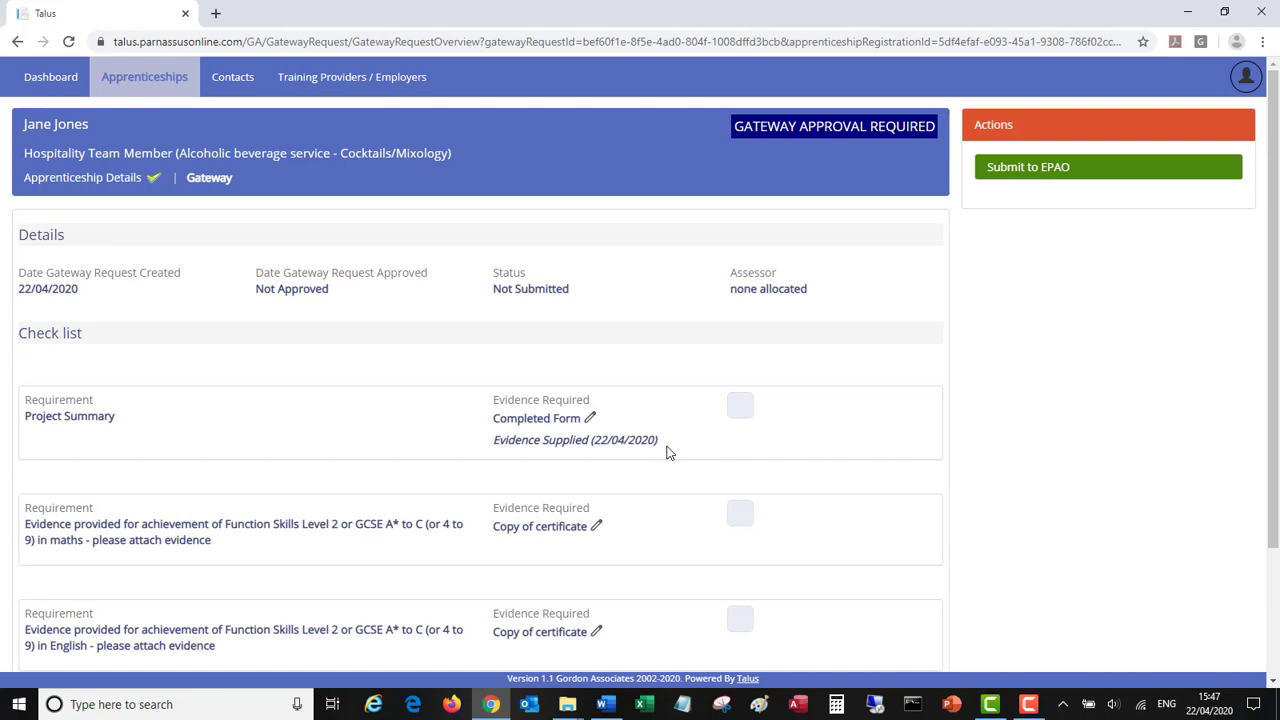
# - Attach the Functional Skills English certificate PDF as evidence for the maths certificate requirement
pyautogui.scroll(-2, 653, 484)
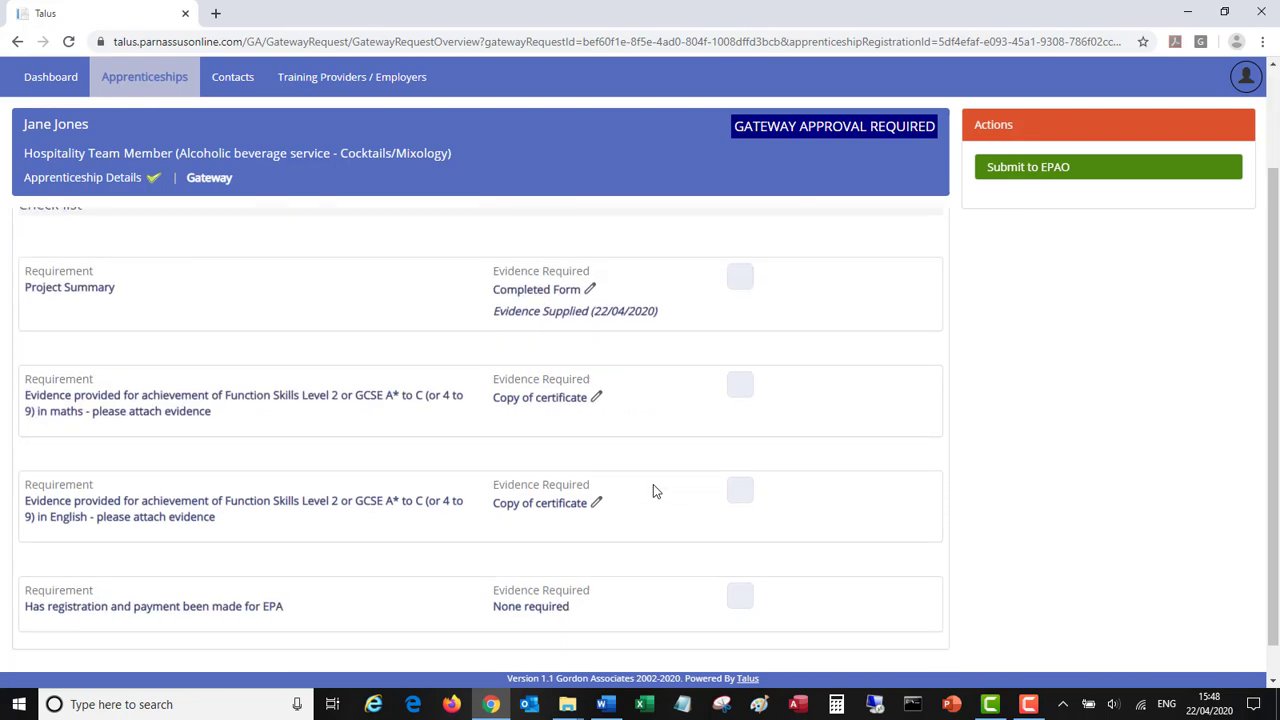
pyautogui.click(545, 365)
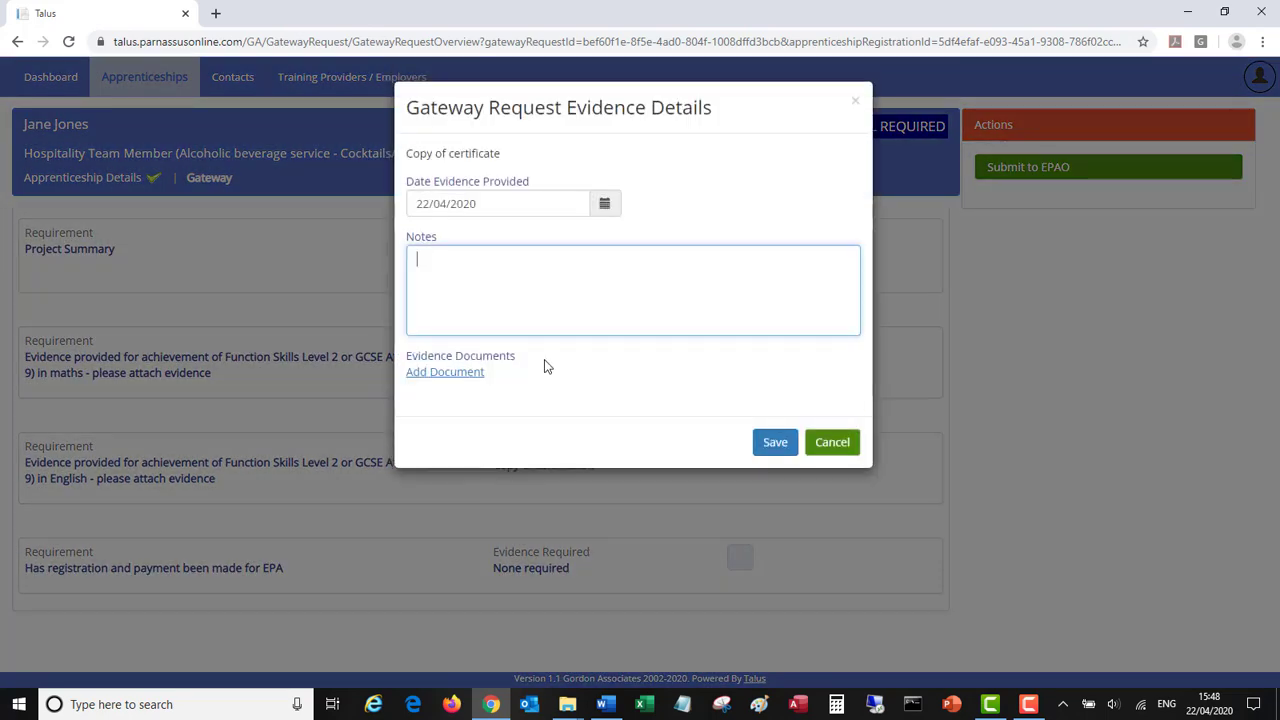
pyautogui.click(448, 376)
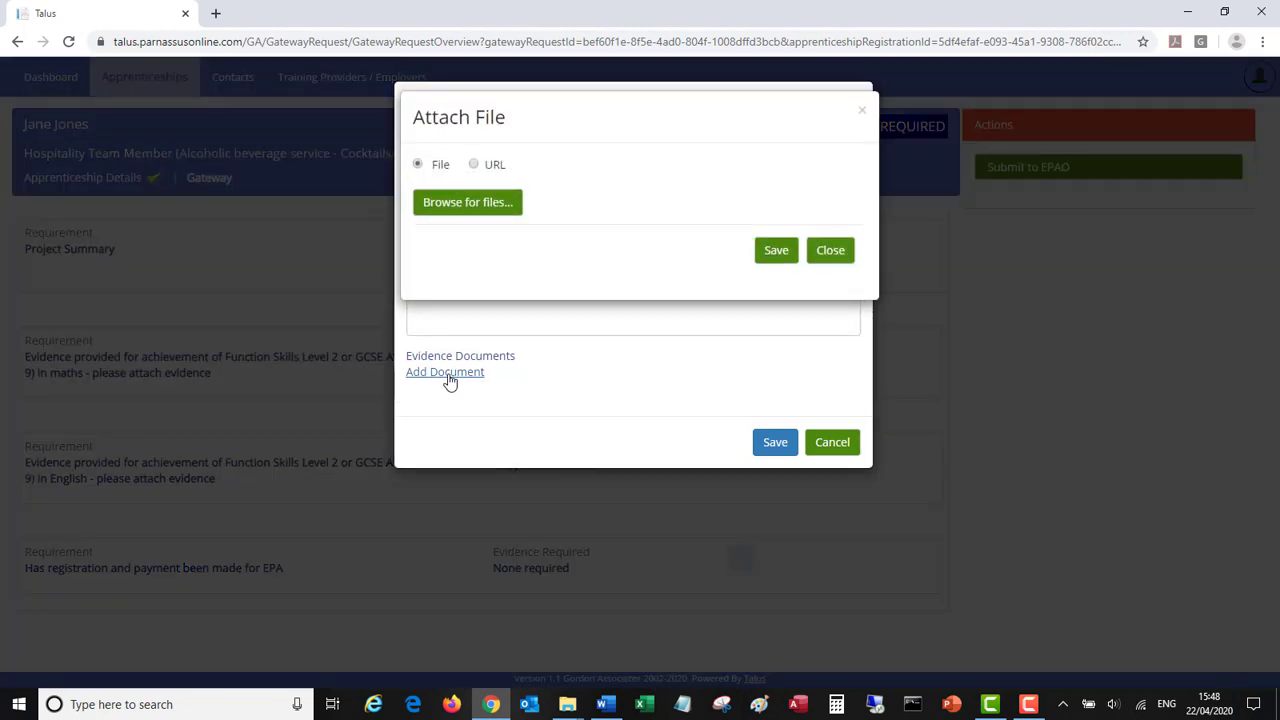
pyautogui.click(465, 205)
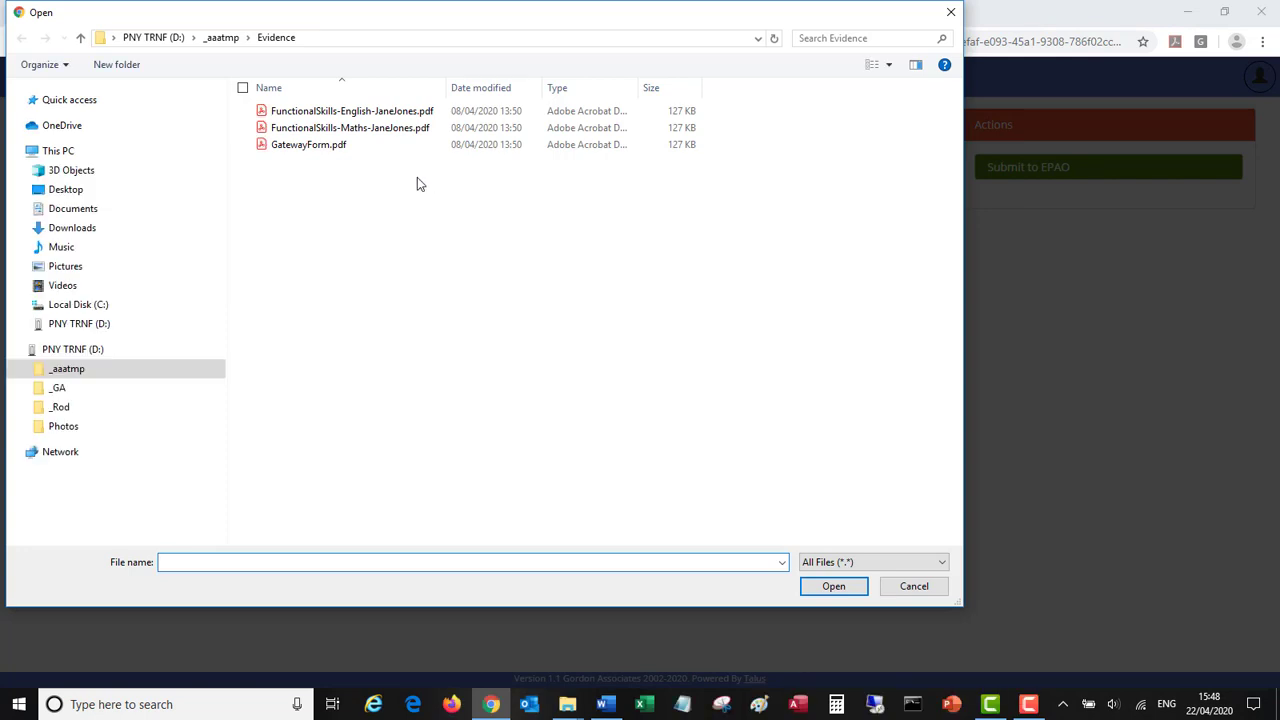
pyautogui.doubleClick(348, 111)
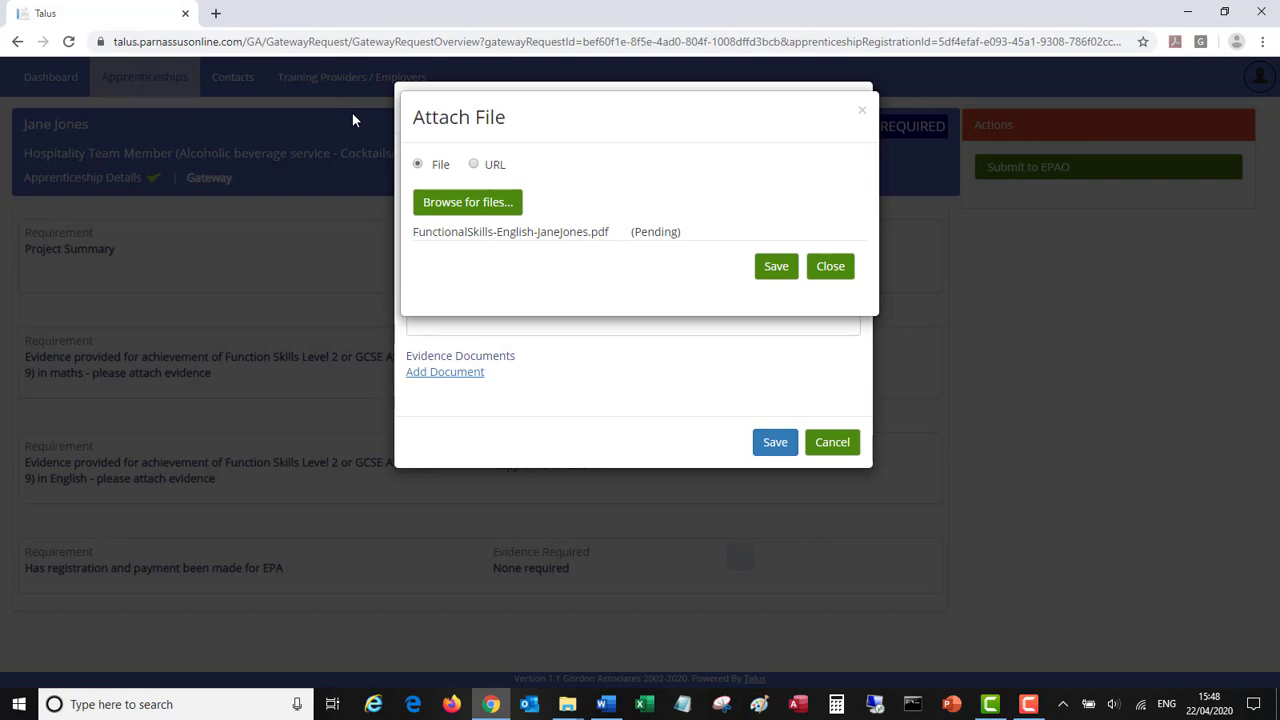
pyautogui.click(767, 271)
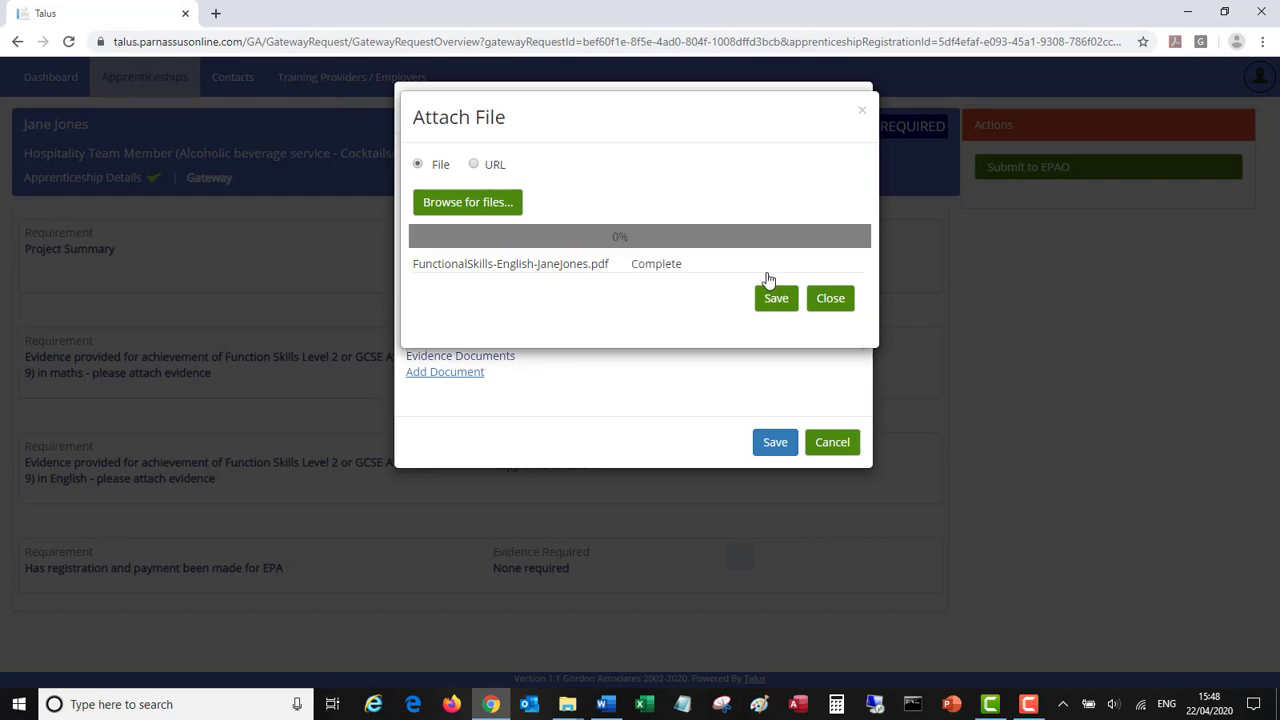
pyautogui.click(770, 292)
pyautogui.click(766, 457)
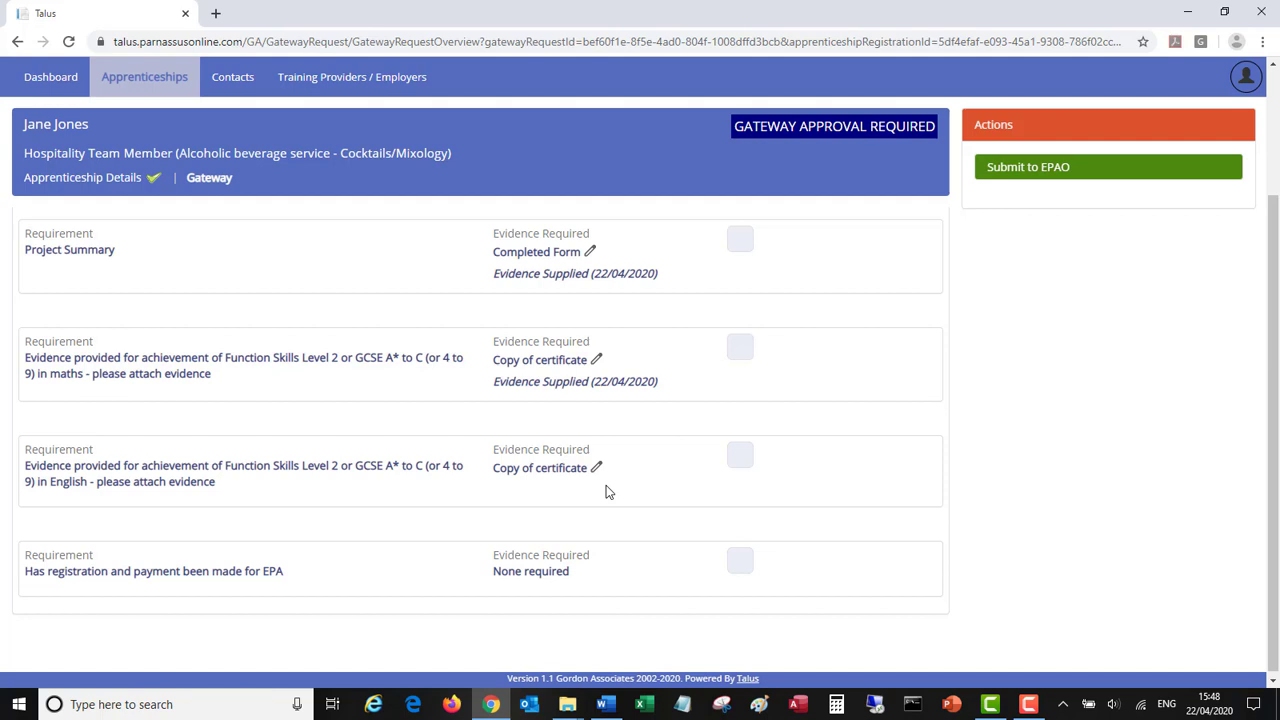
# - Attach the Functional Skills English certificate PDF as the English requirement's evidence
pyautogui.click(553, 478)
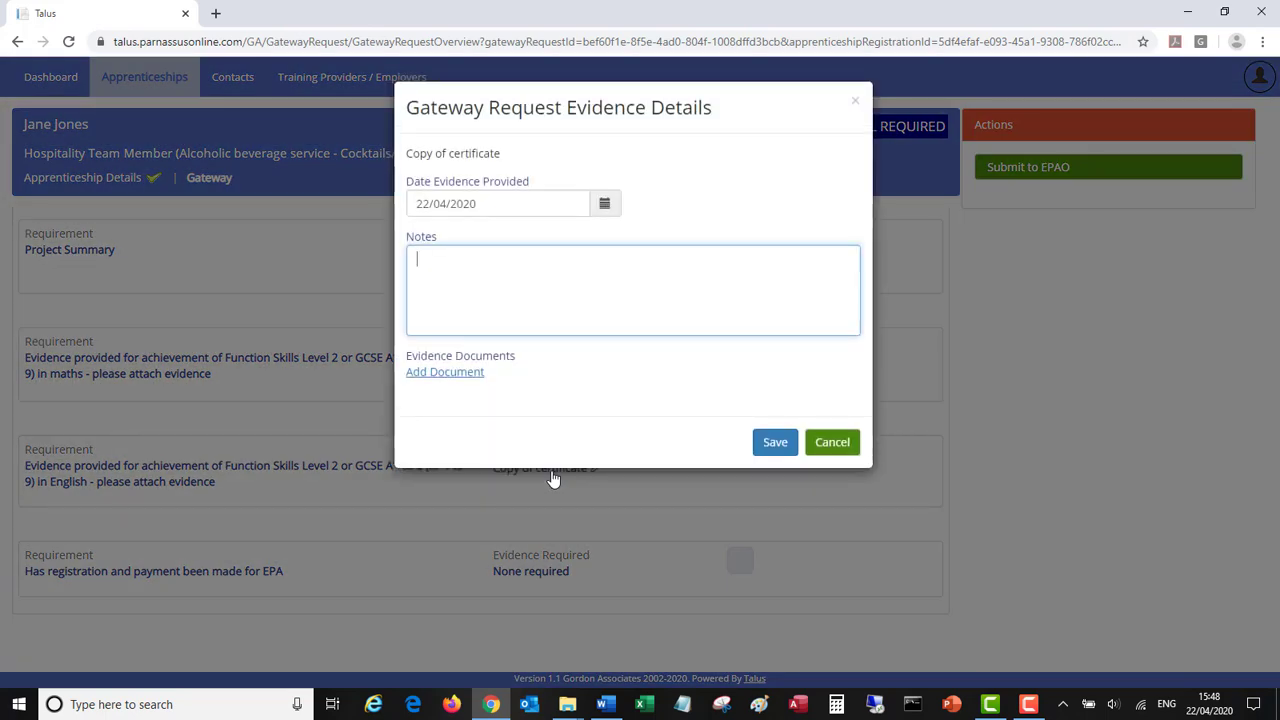
pyautogui.click(455, 372)
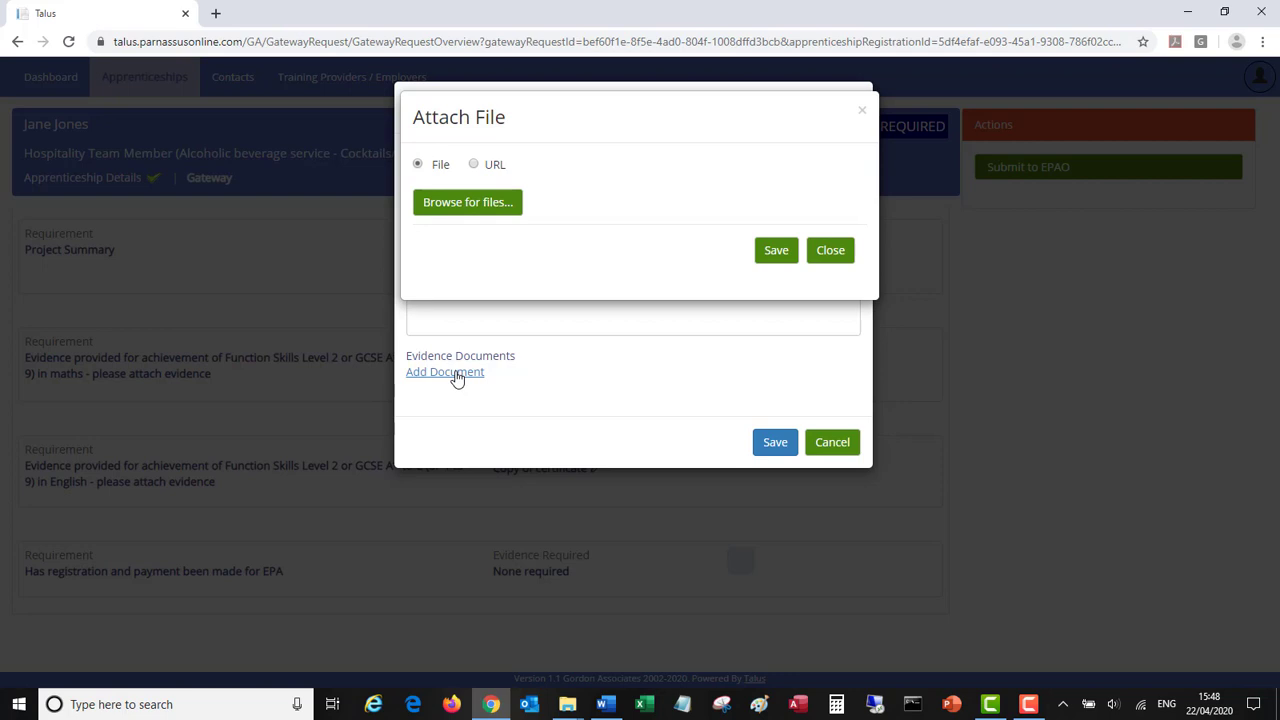
pyautogui.click(472, 211)
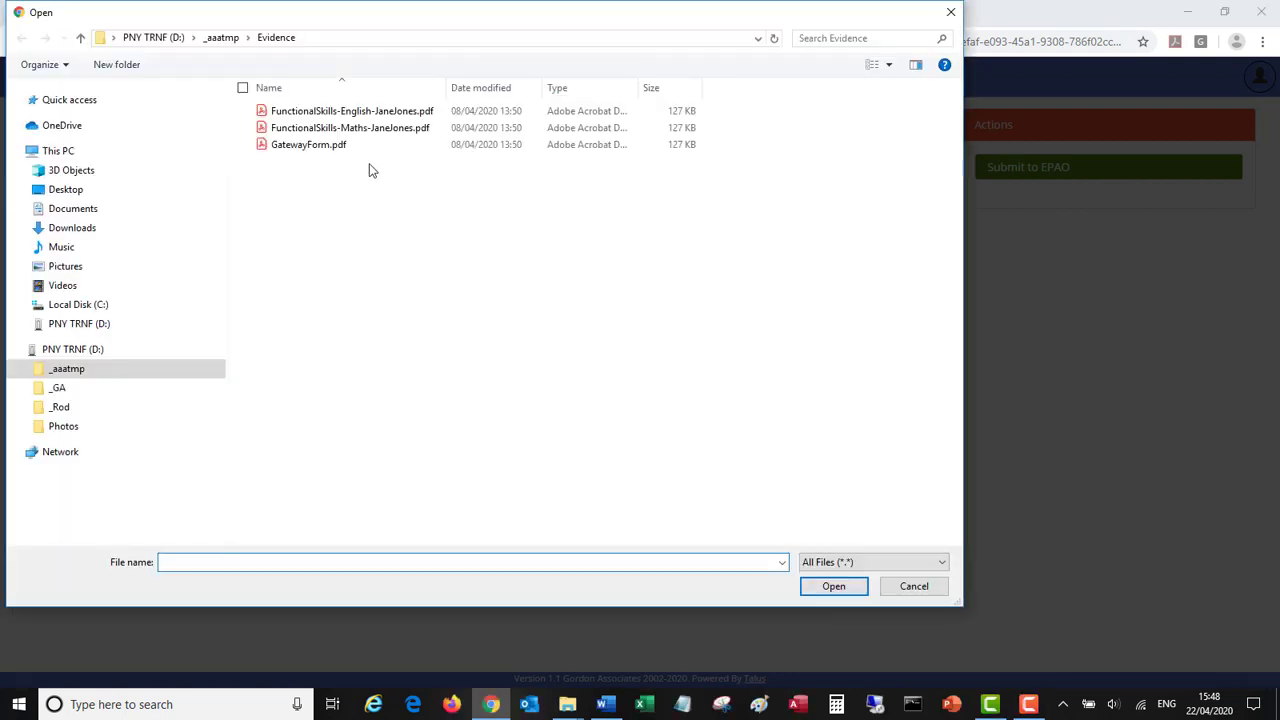
pyautogui.doubleClick(336, 112)
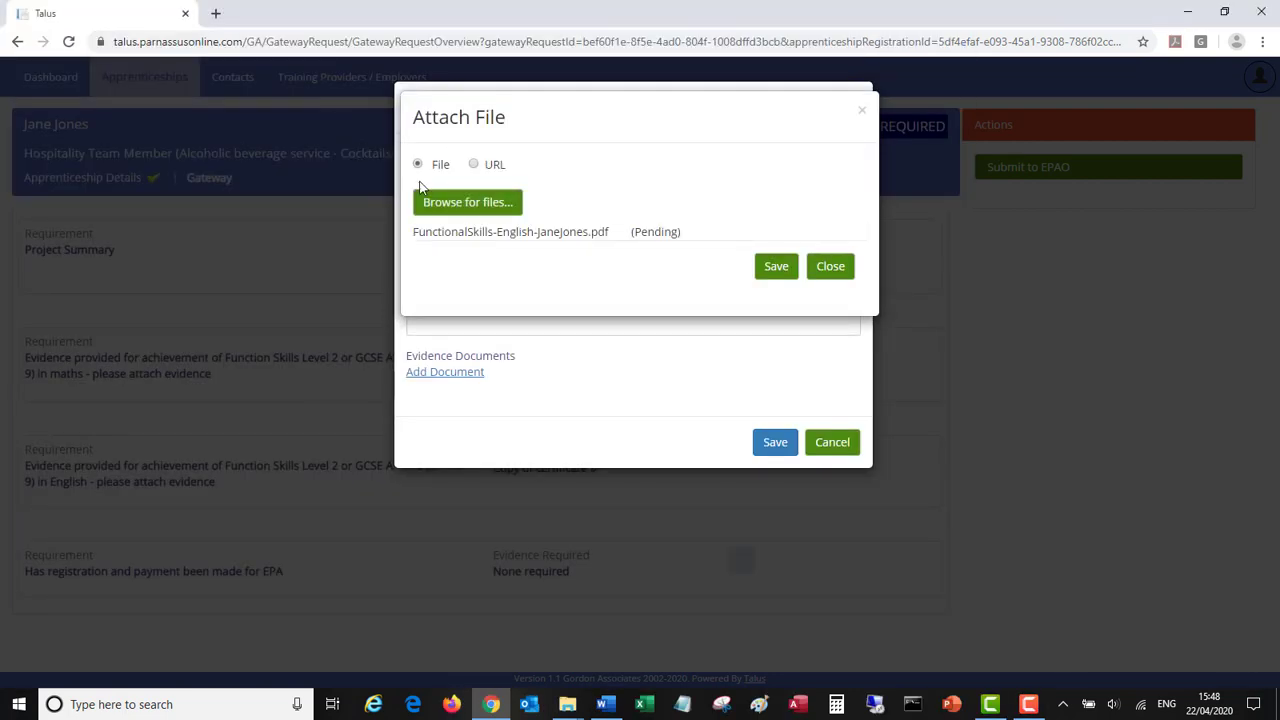
pyautogui.click(776, 278)
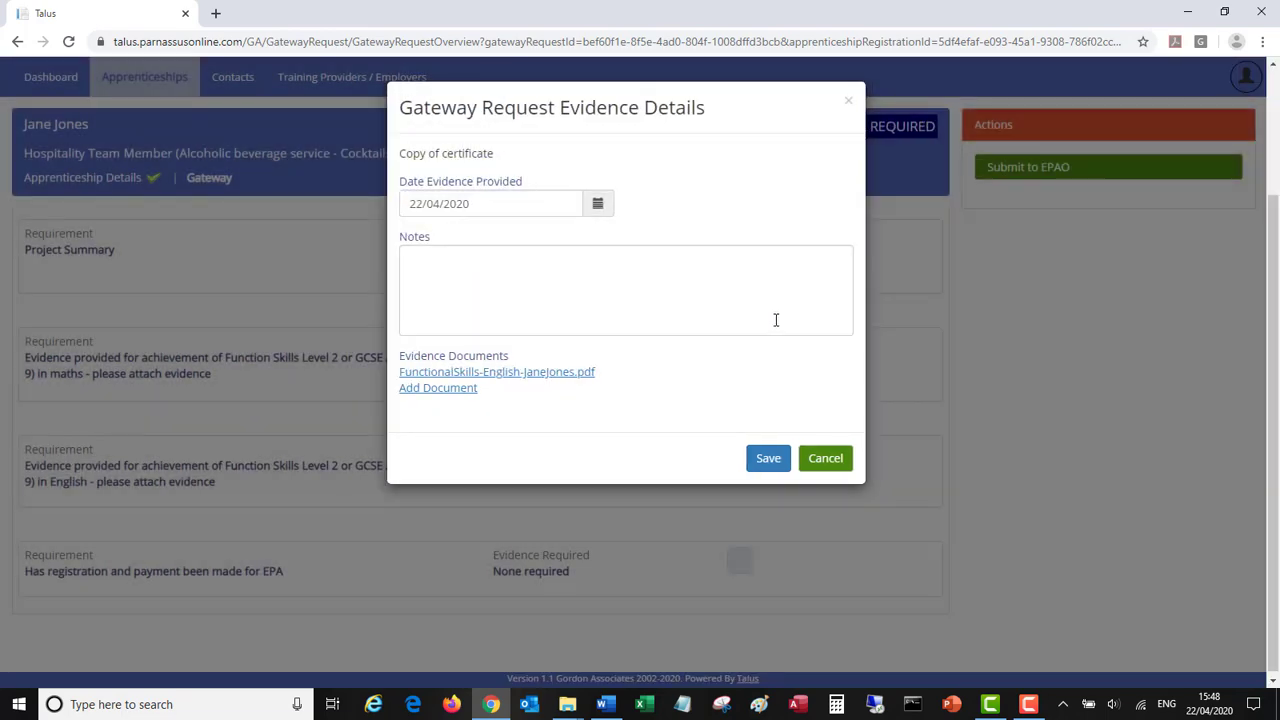
pyautogui.click(766, 459)
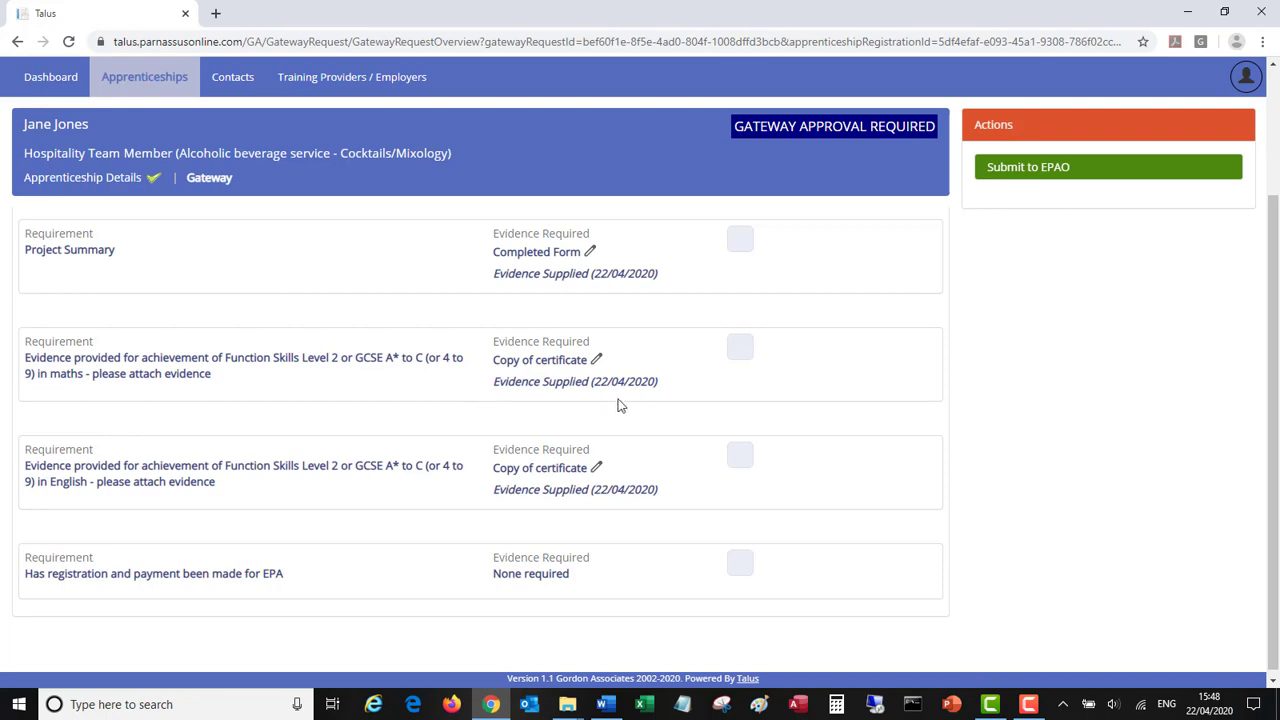
# - On the maths requirement, delete the English PDF and attach the Functional Skills Maths certificate instead
pyautogui.click(551, 362)
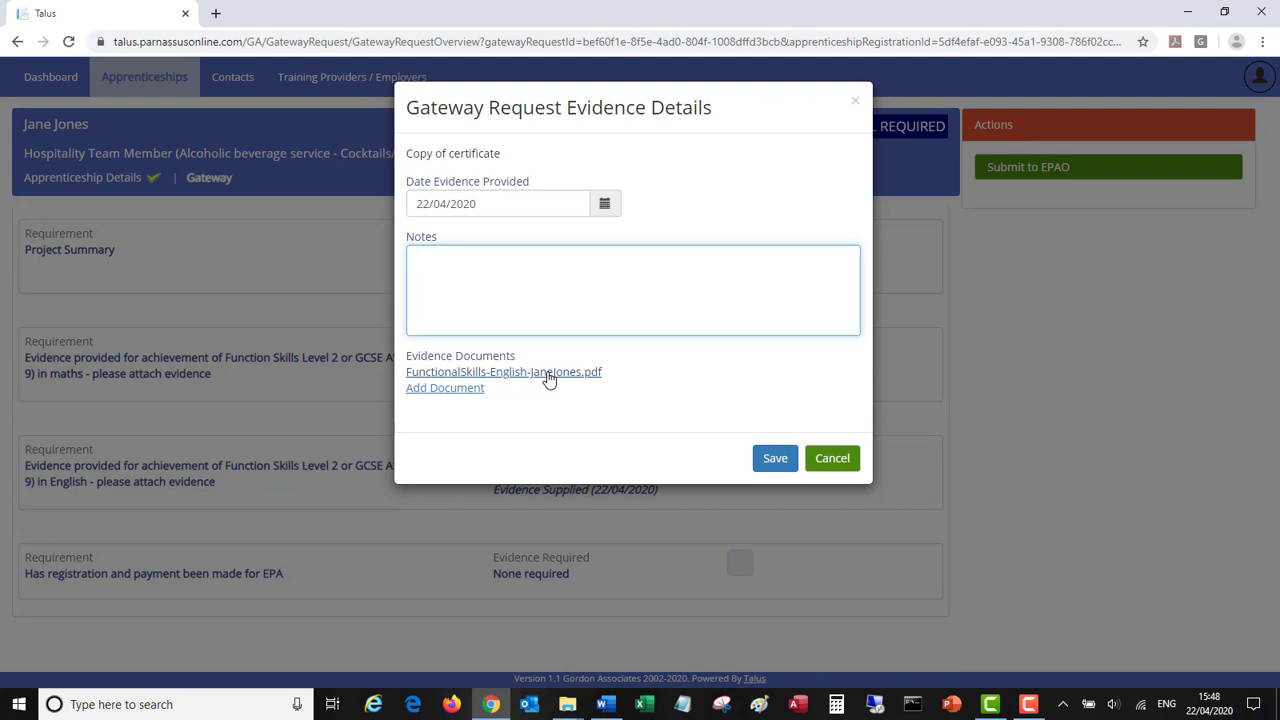
pyautogui.click(548, 374)
pyautogui.click(447, 214)
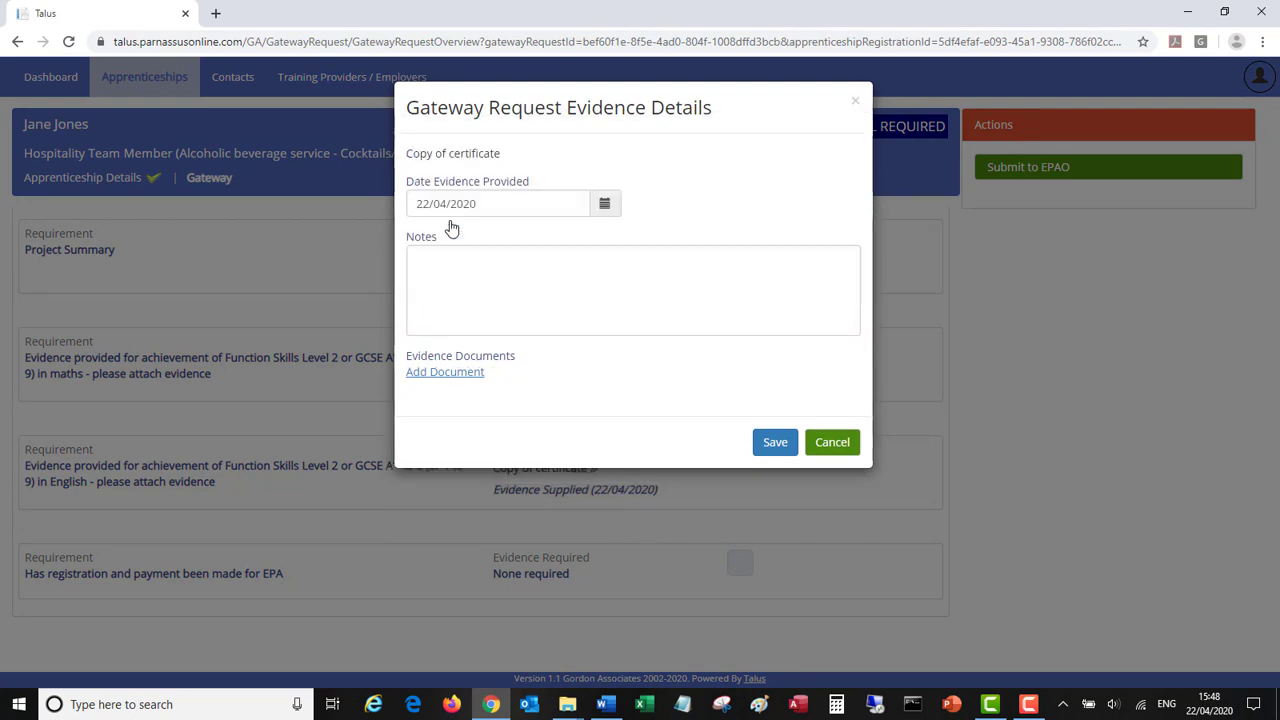
pyautogui.click(442, 375)
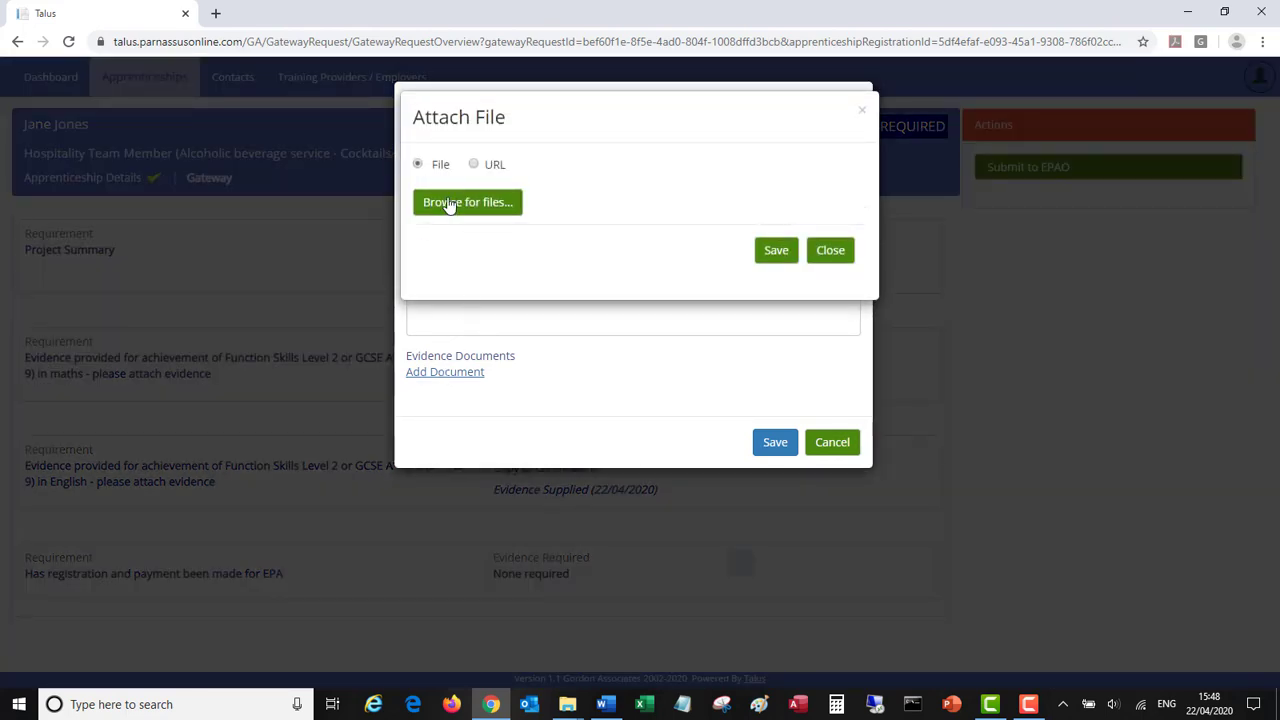
pyautogui.click(449, 204)
pyautogui.click(474, 210)
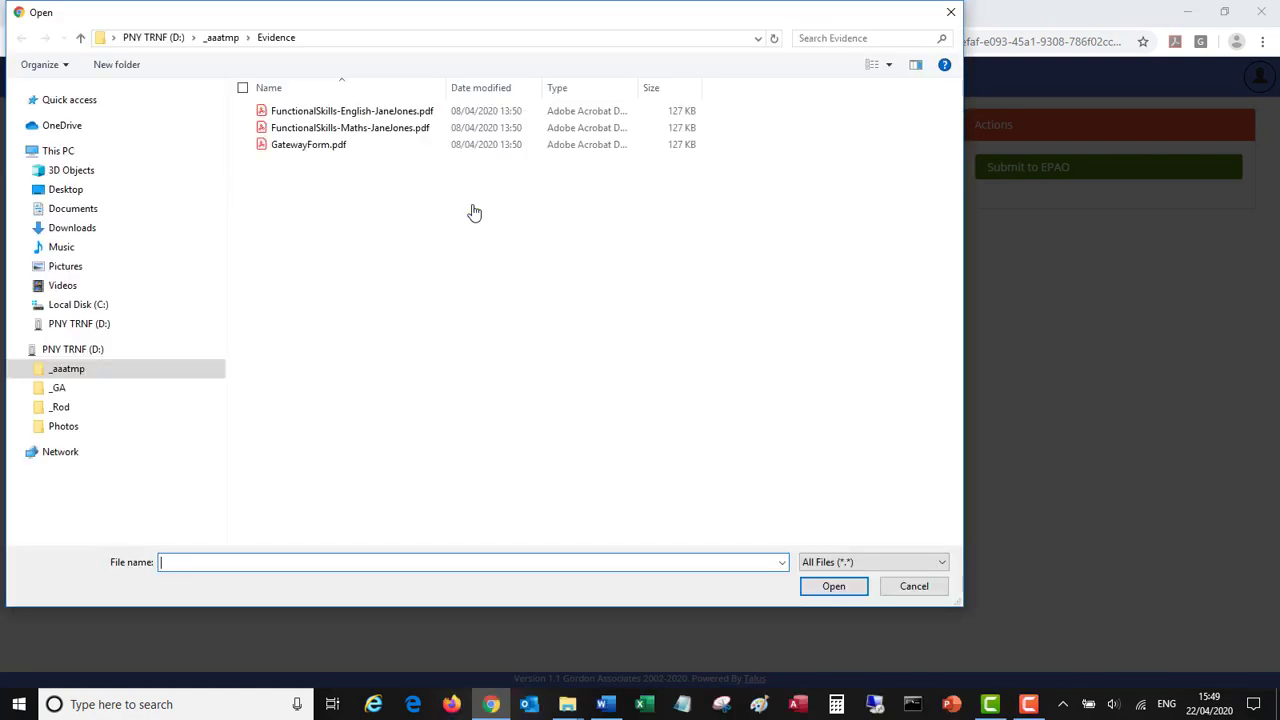
pyautogui.doubleClick(334, 128)
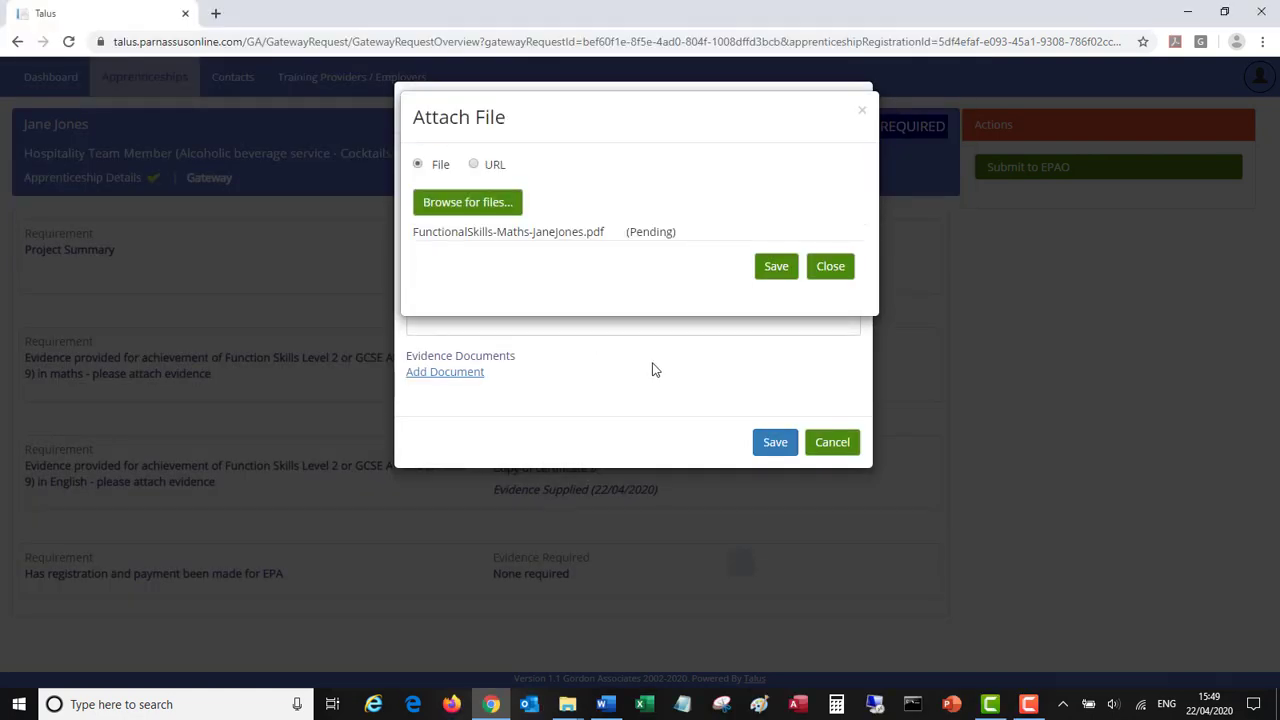
pyautogui.click(772, 268)
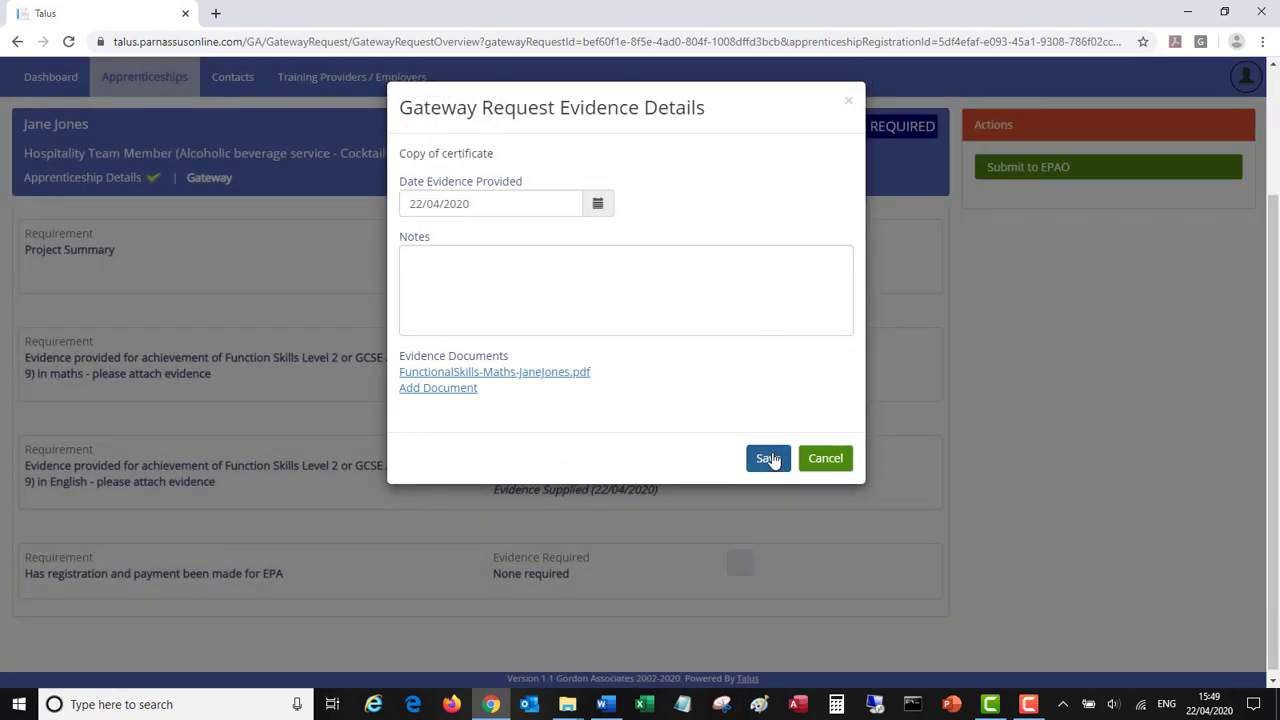
pyautogui.click(770, 456)
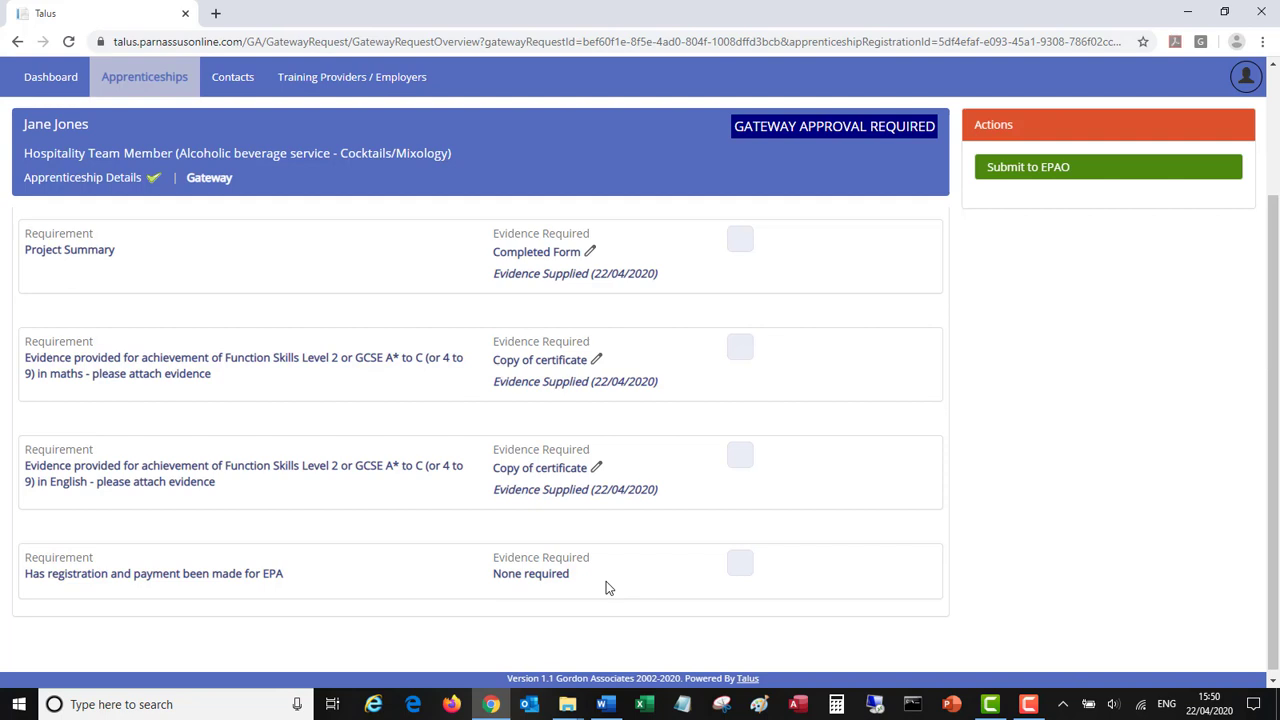
# - Tick the payment, English, maths and Project Summary requirements, then submit the request to the EPAO
pyautogui.click(742, 570)
pyautogui.click(738, 462)
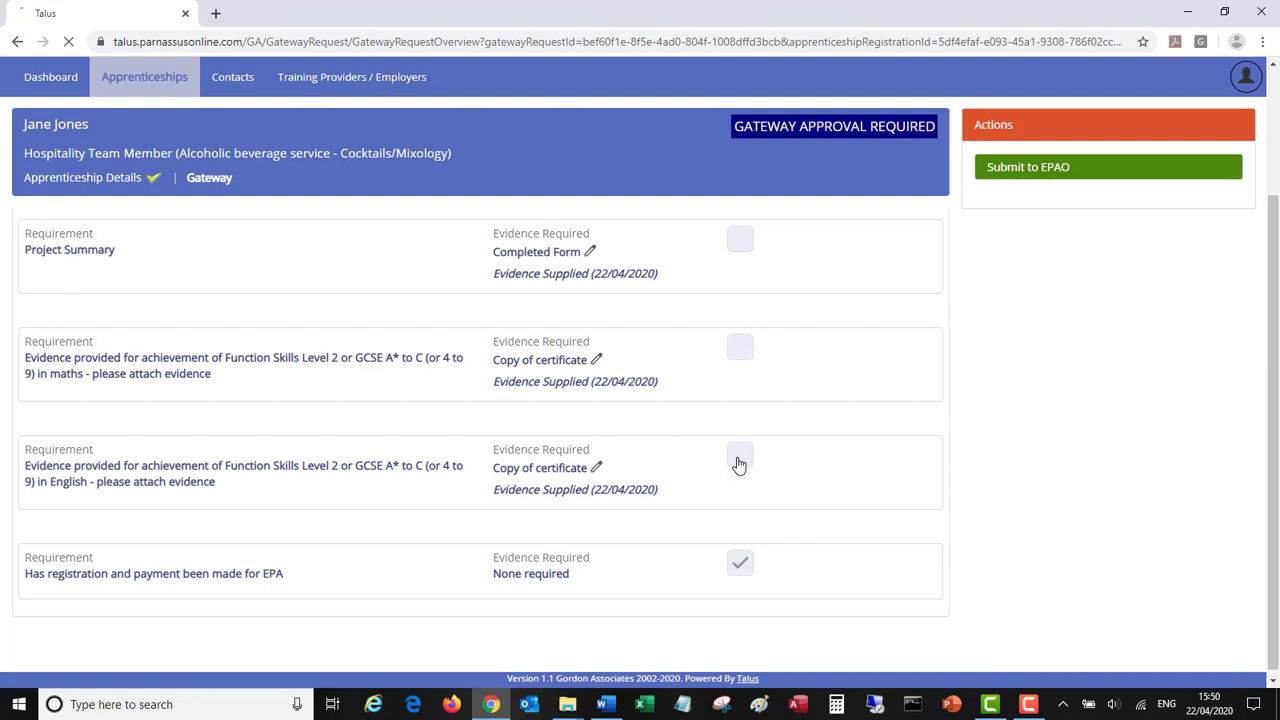
pyautogui.click(745, 350)
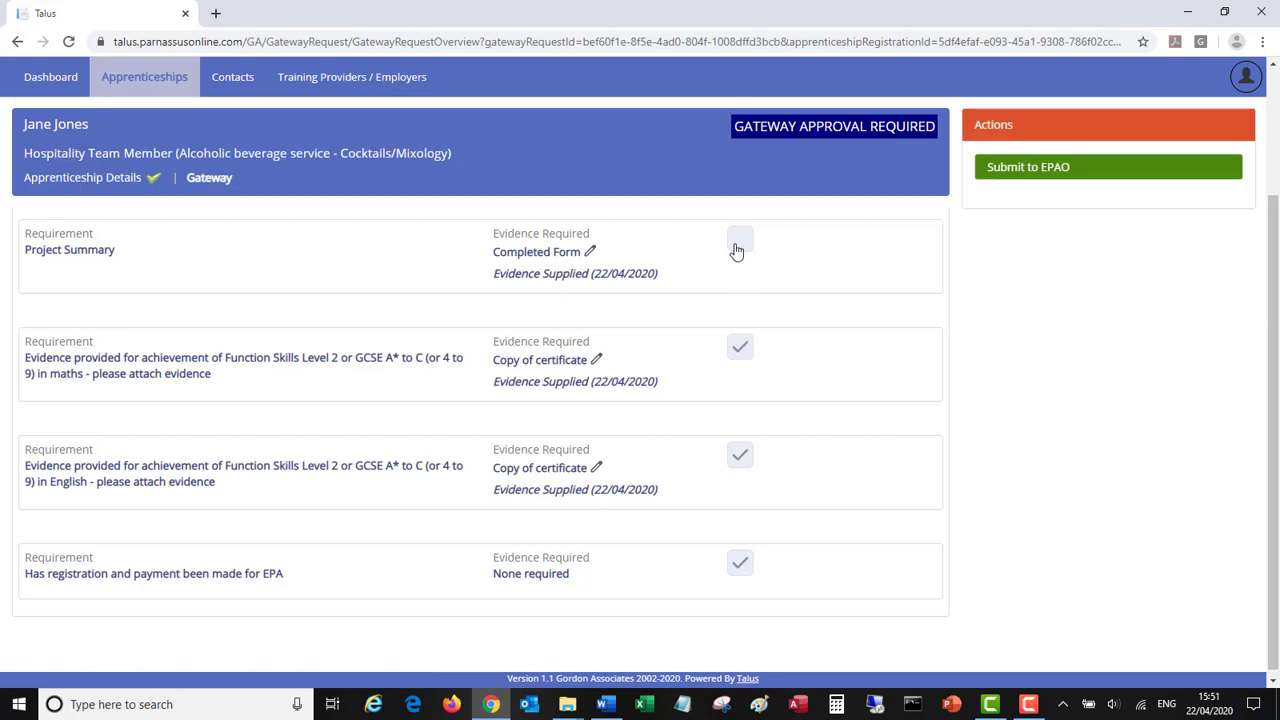
pyautogui.click(742, 245)
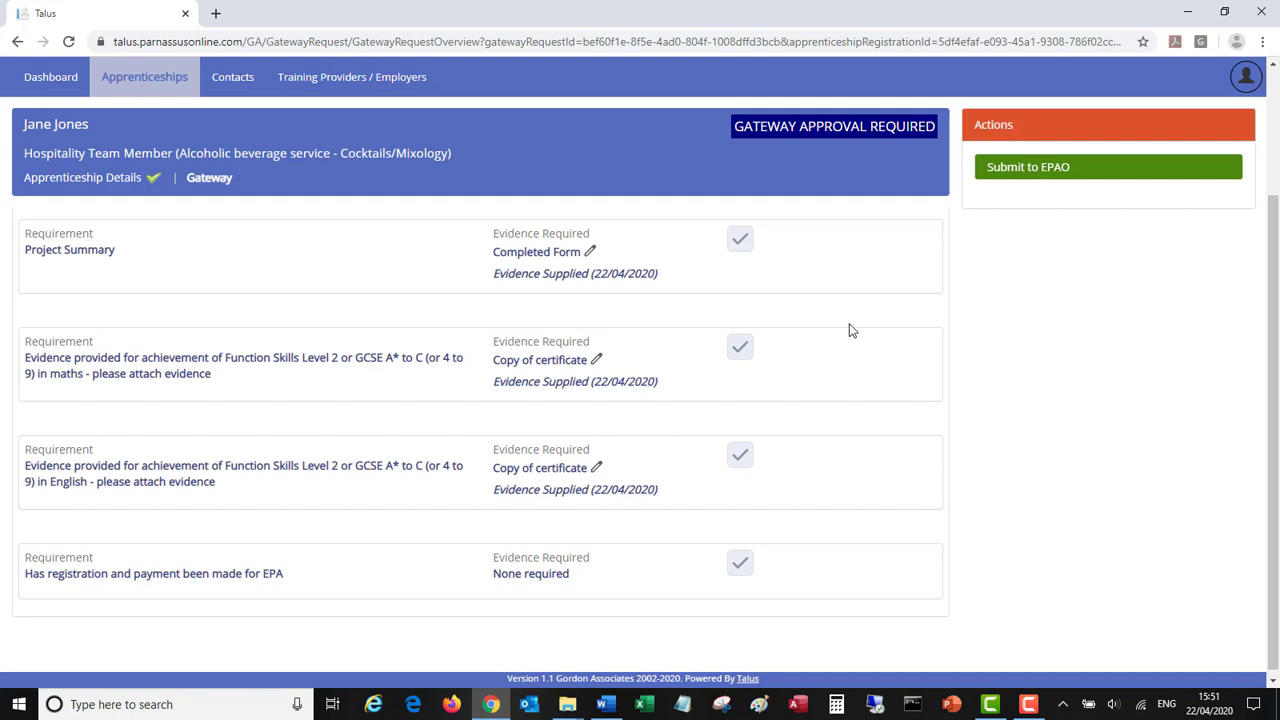
pyautogui.click(1025, 170)
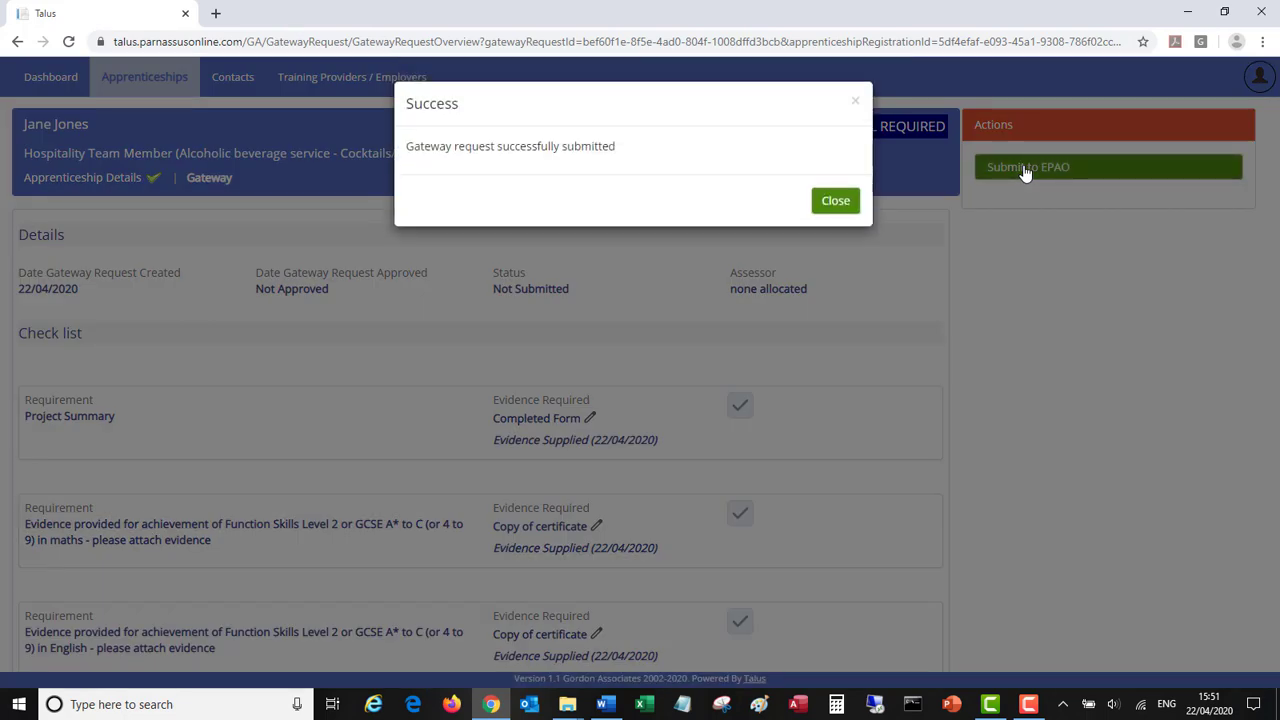
# - Dismiss the success message, leaving the gateway request at status Received by EPAO
pyautogui.click(835, 201)
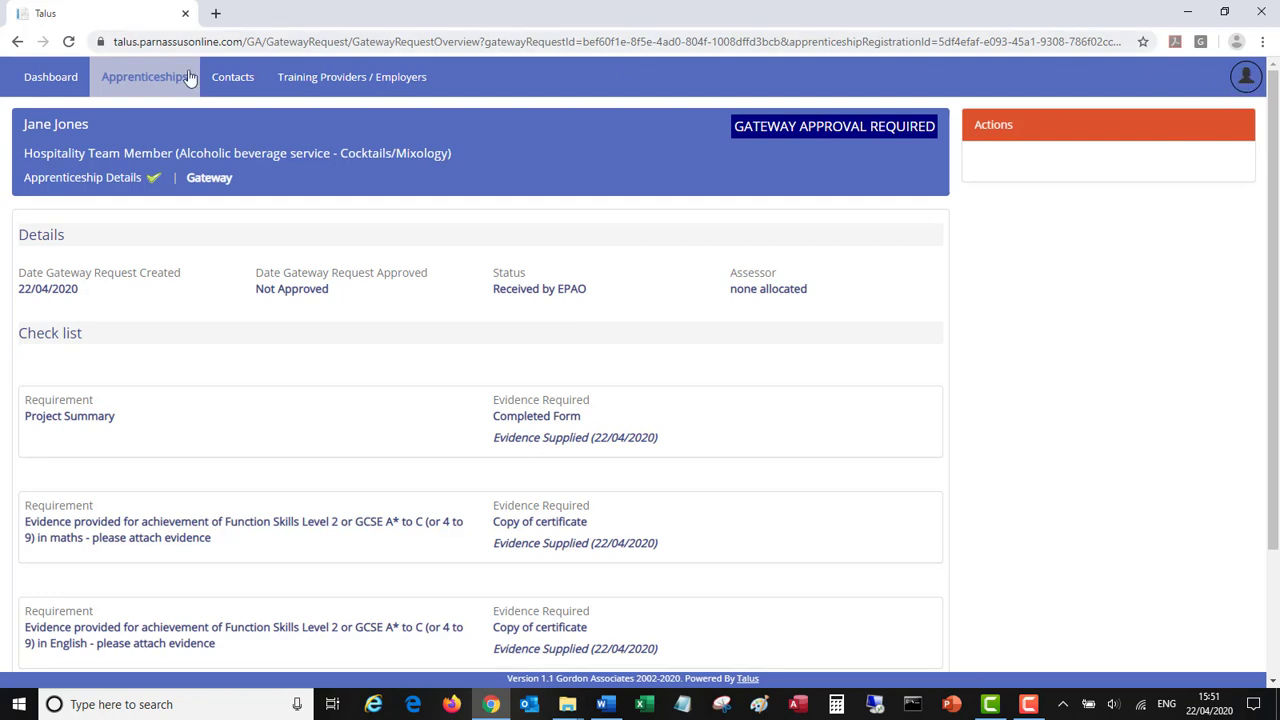
# - Return to the dashboard and log out of the training provider account
pyautogui.click(43, 82)
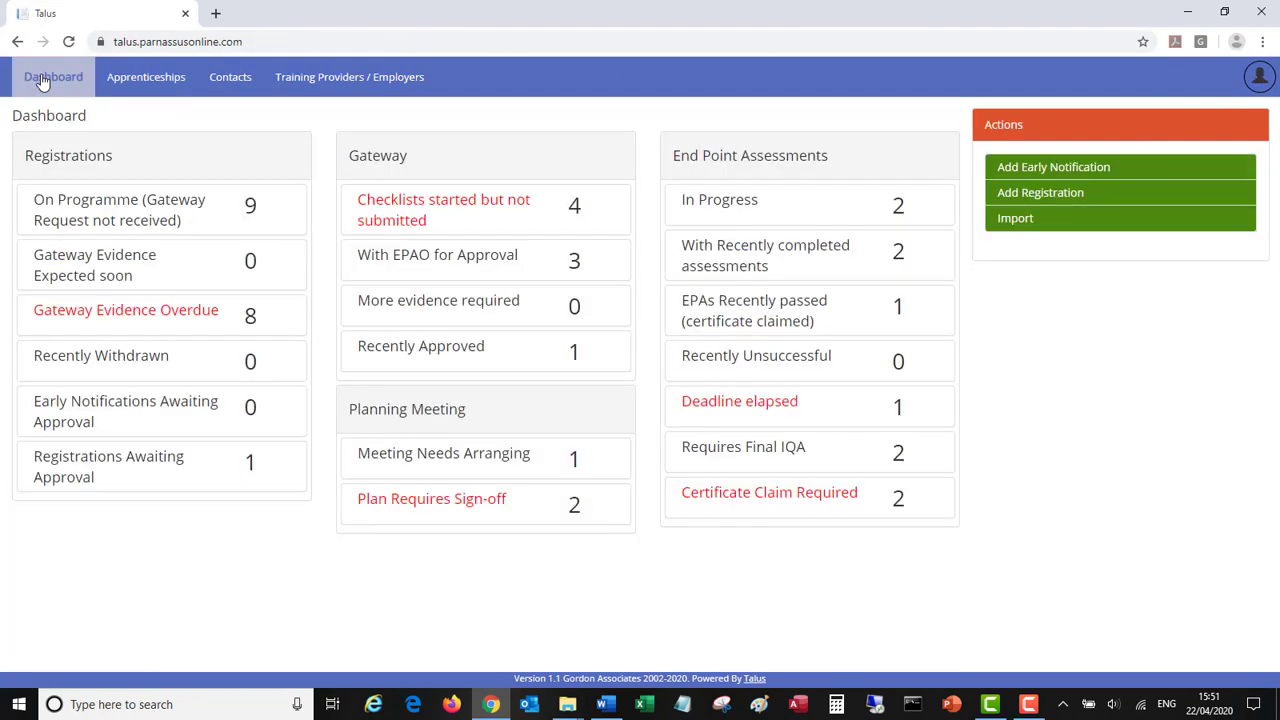
pyautogui.click(1259, 77)
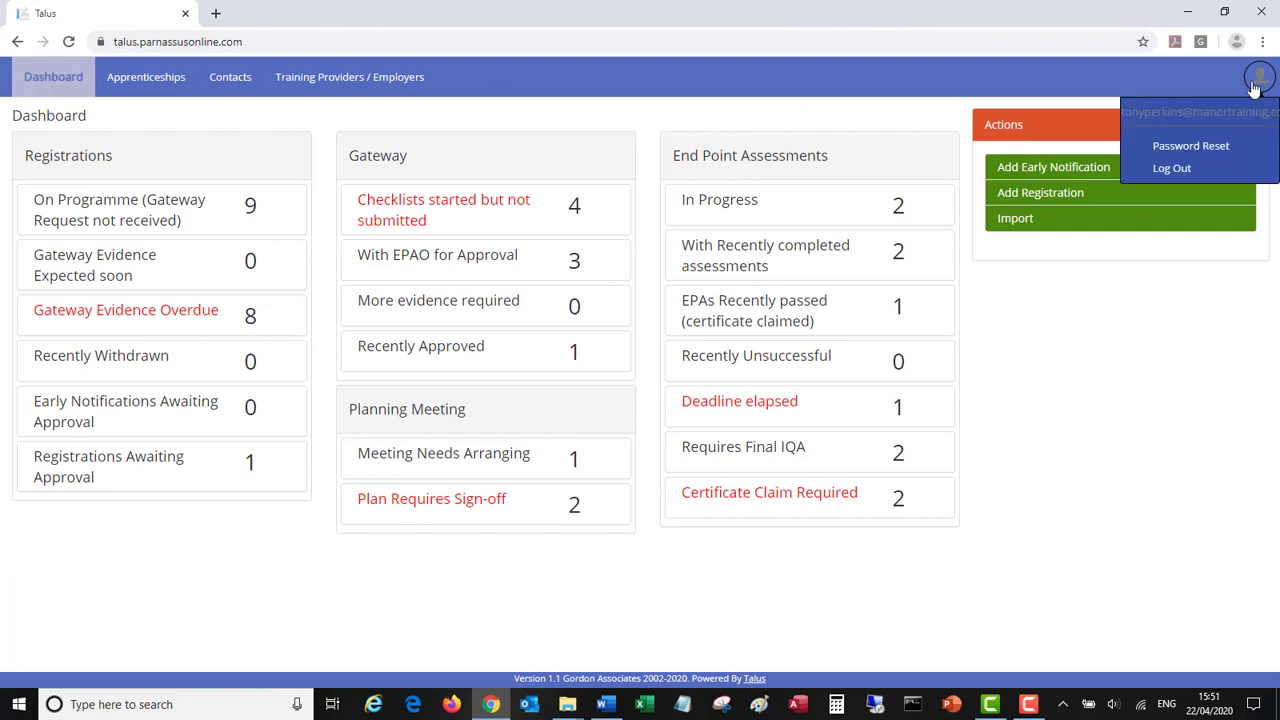
pyautogui.click(1165, 169)
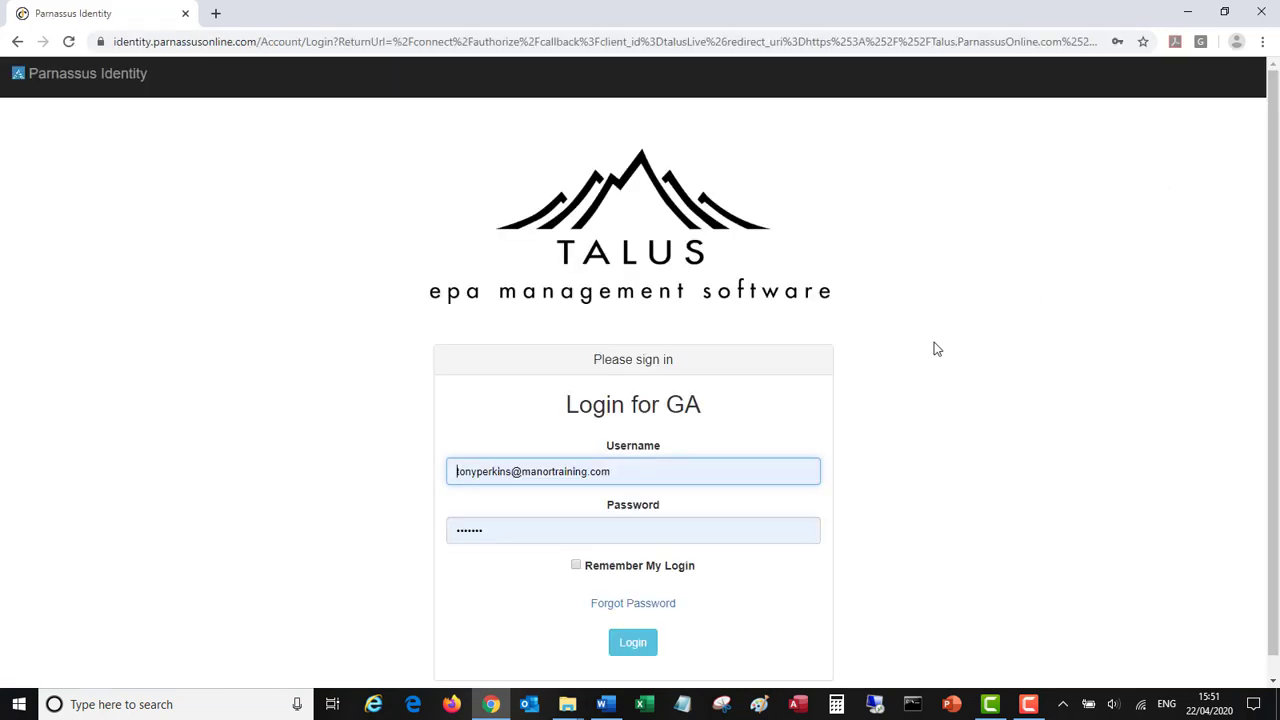
# - Log back into Talus as the EPAO administrator using the saved EPAO-Admin login
pyautogui.scroll(-1, 800, 466)
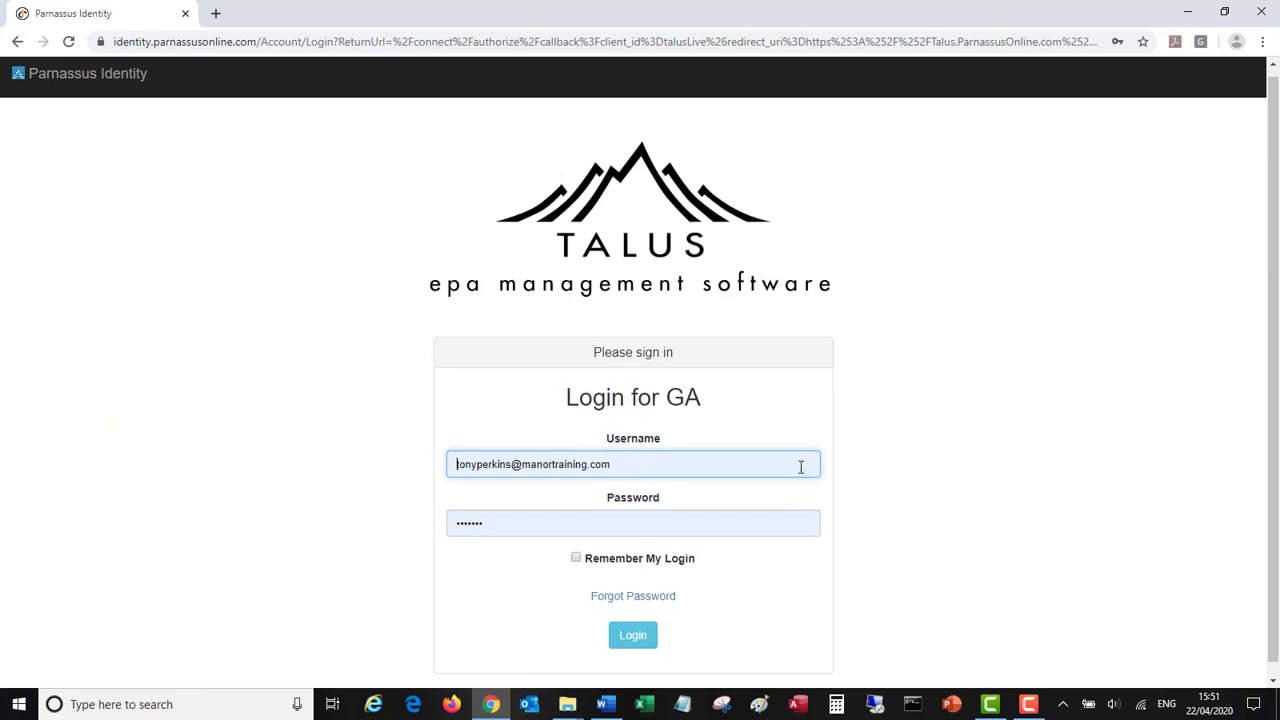
pyautogui.click(689, 453)
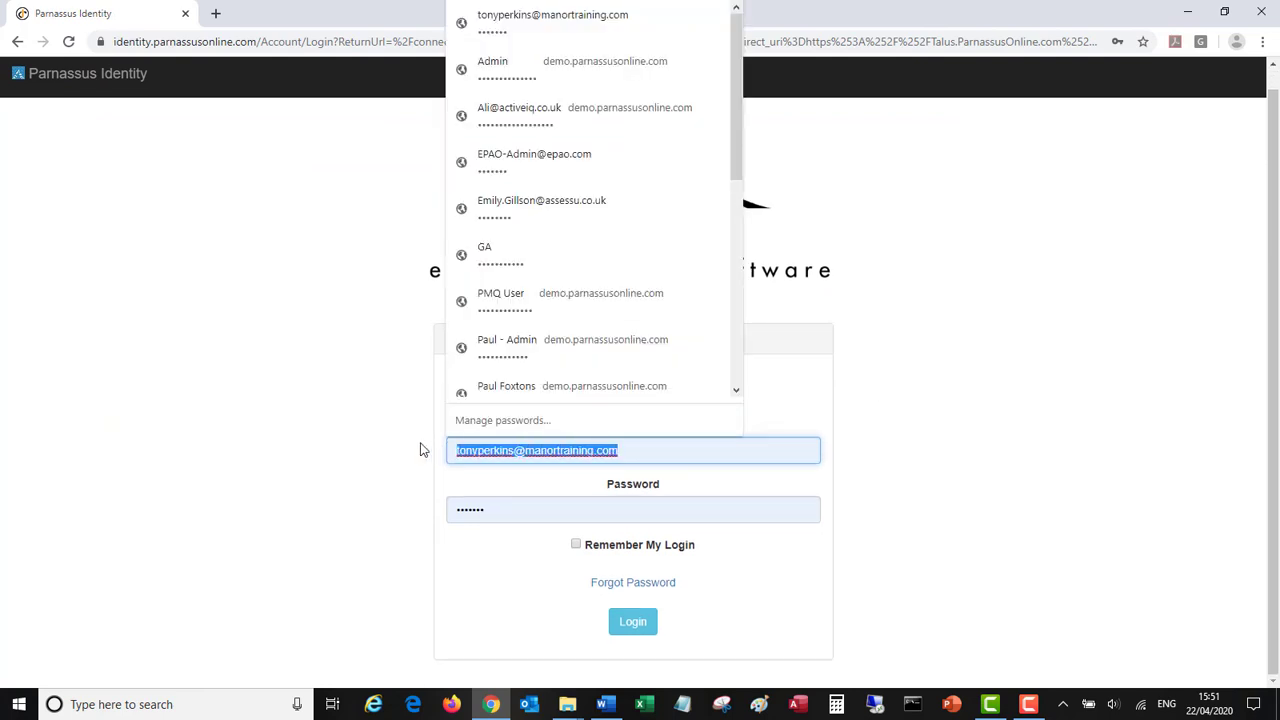
pyautogui.click(548, 162)
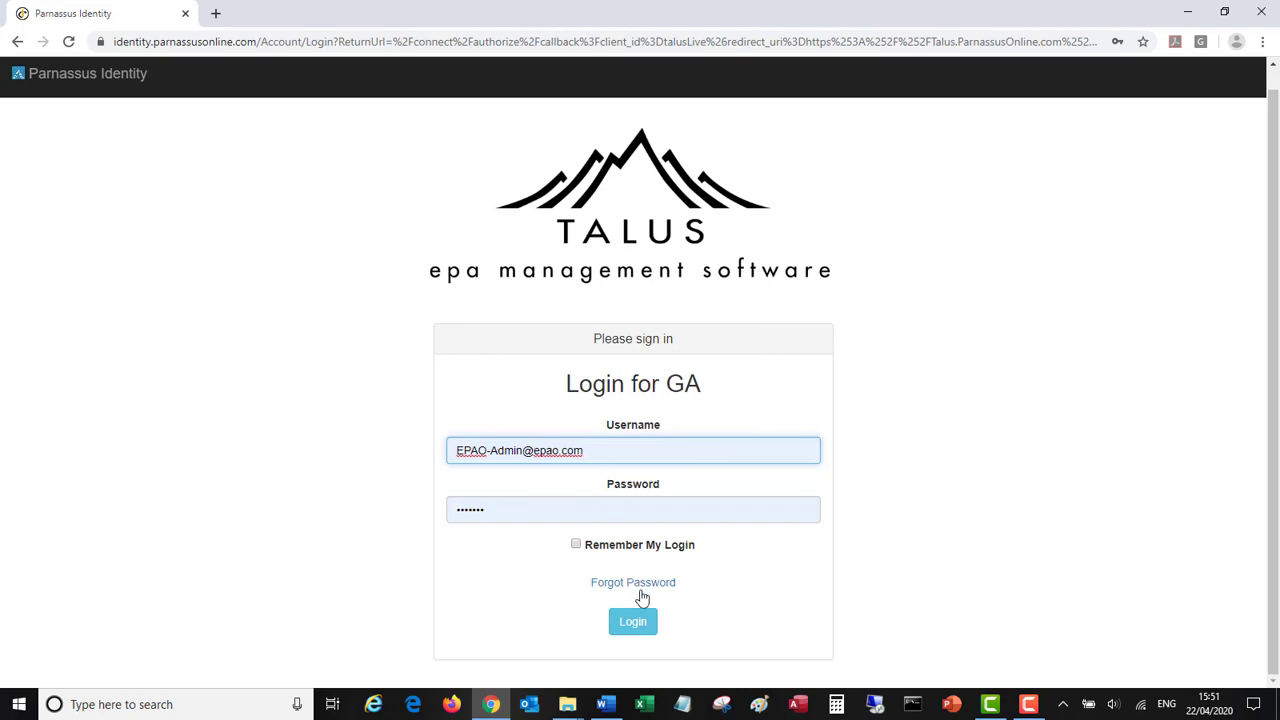
pyautogui.click(637, 626)
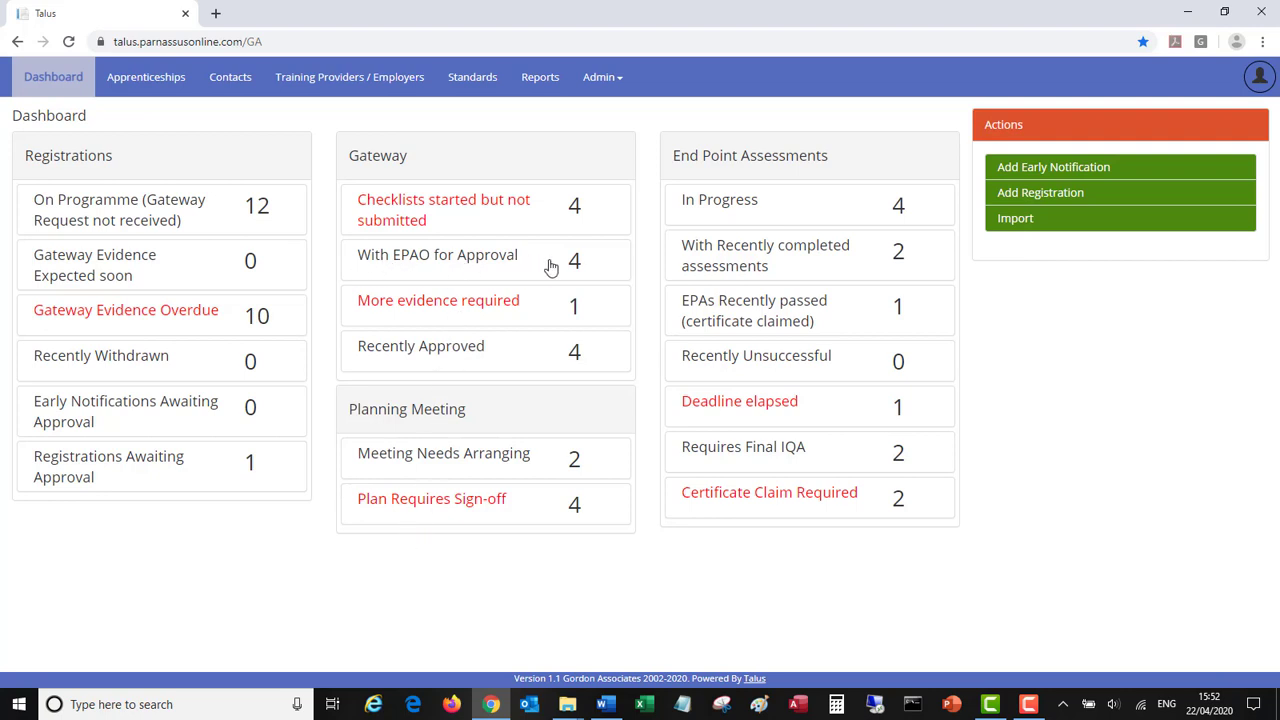
# - From the With EPAO for Approval list, open the apprentice's registration to view the gateway request
pyautogui.click(478, 264)
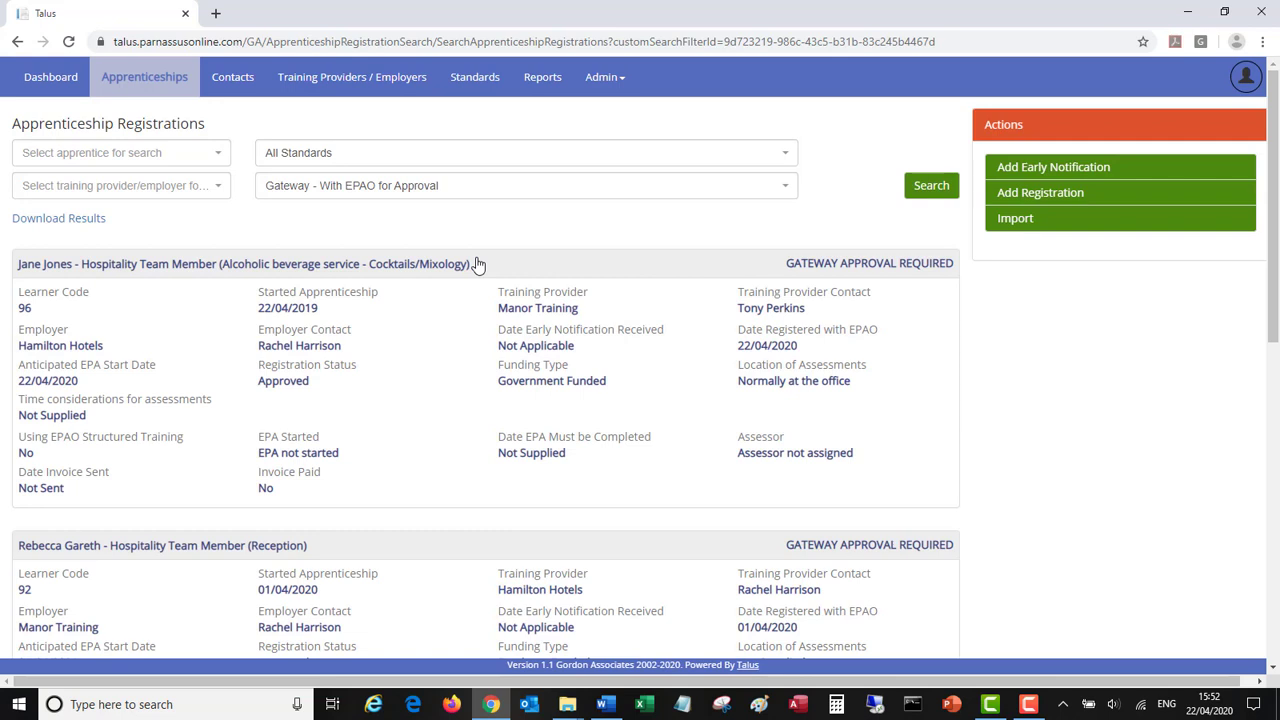
pyautogui.click(110, 265)
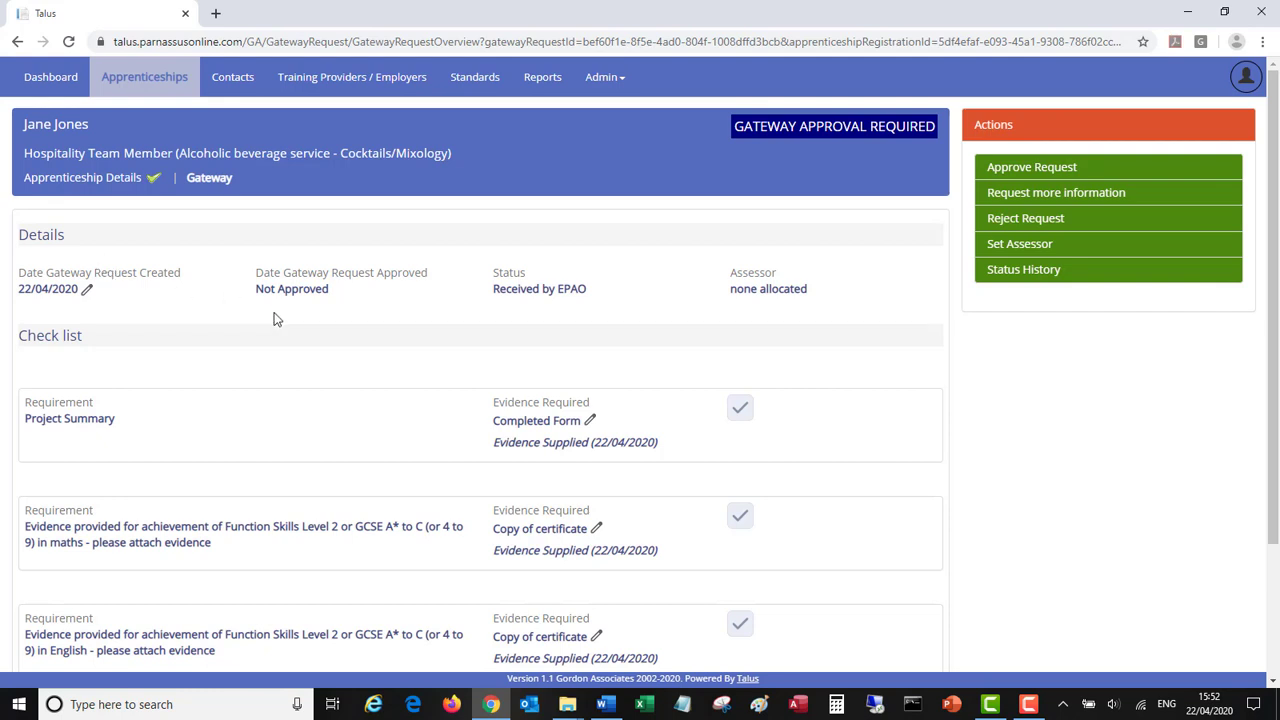
pyautogui.scroll(-3, 277, 318)
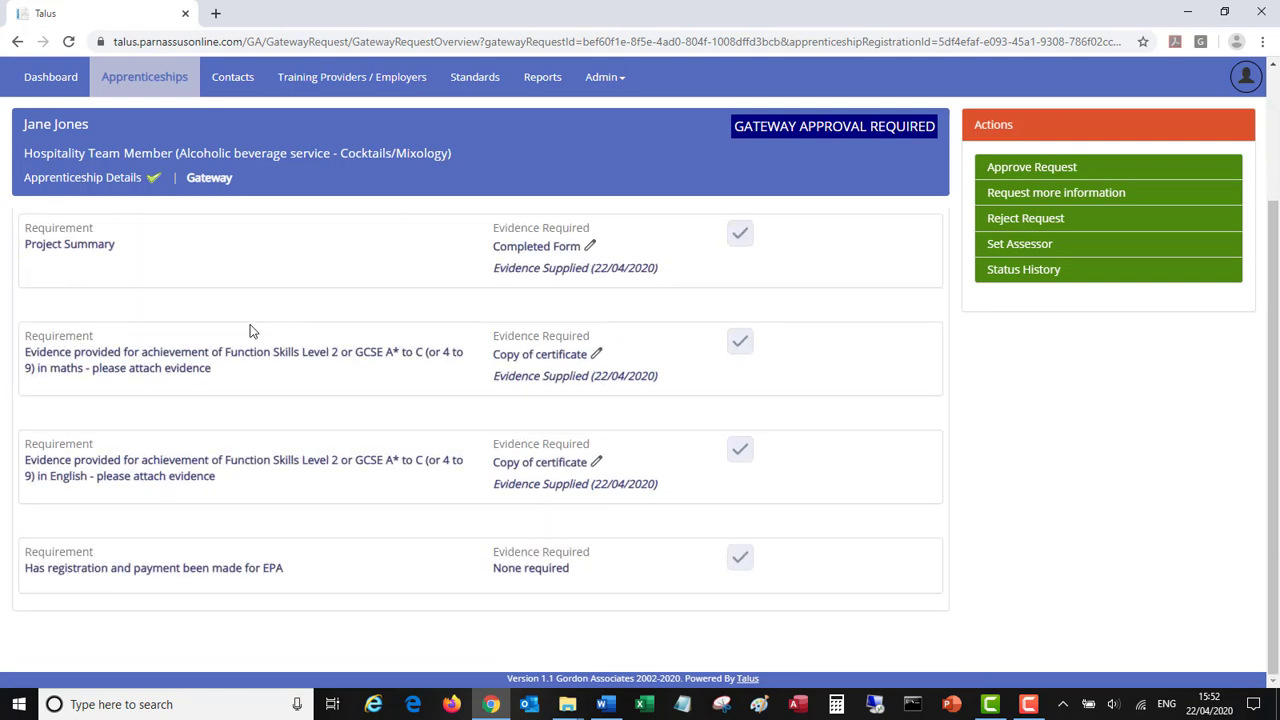
pyautogui.click(574, 362)
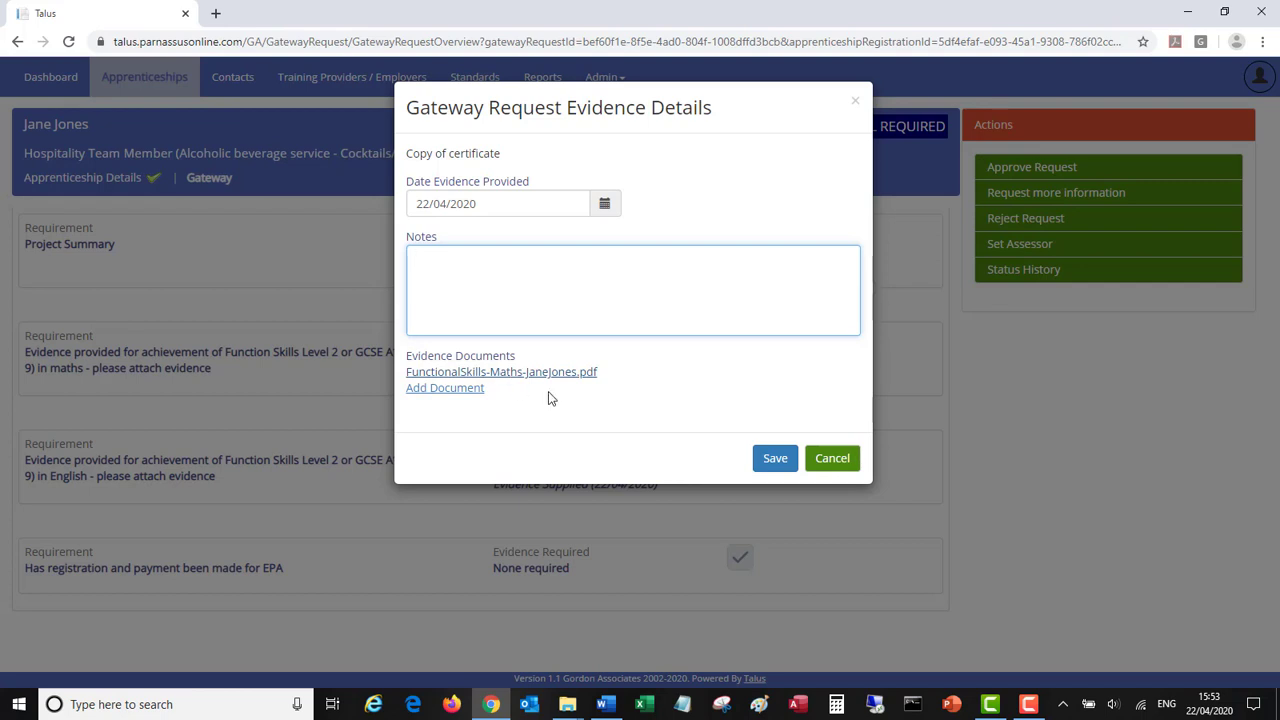
pyautogui.click(845, 467)
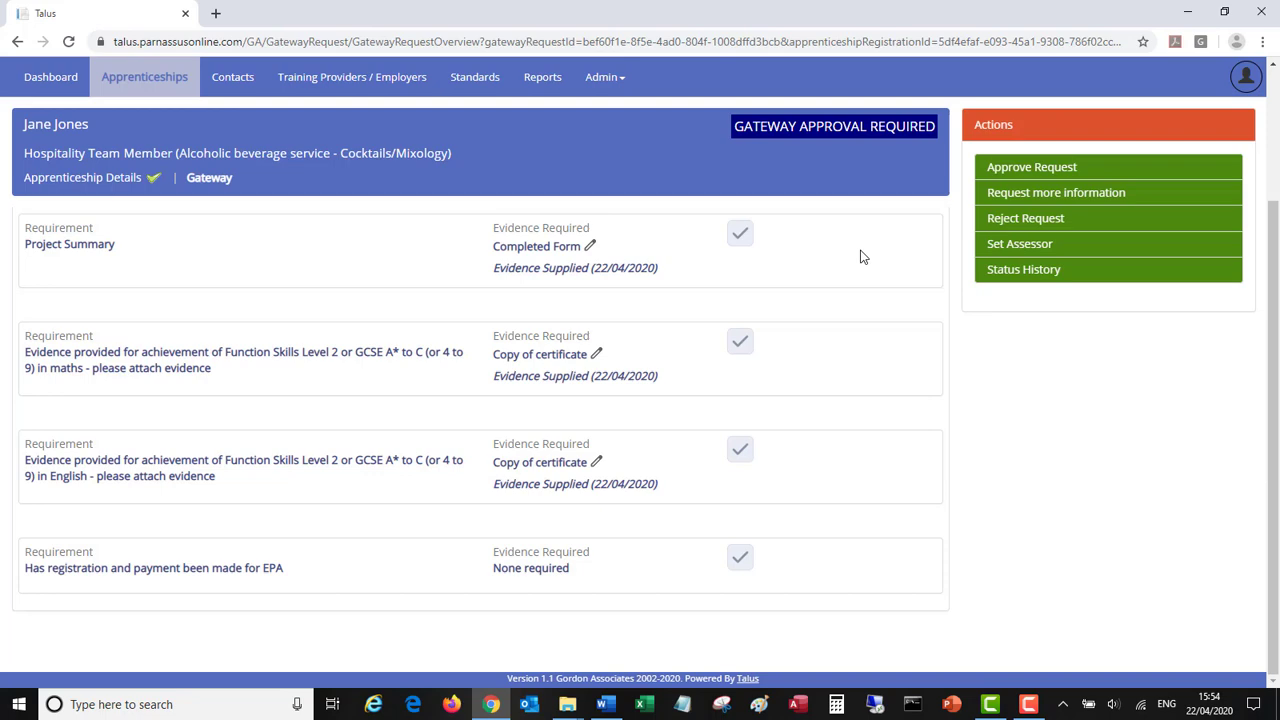
# - Approve the gateway request, keeping 22/04/2020 as the Date Approved
pyautogui.click(1027, 177)
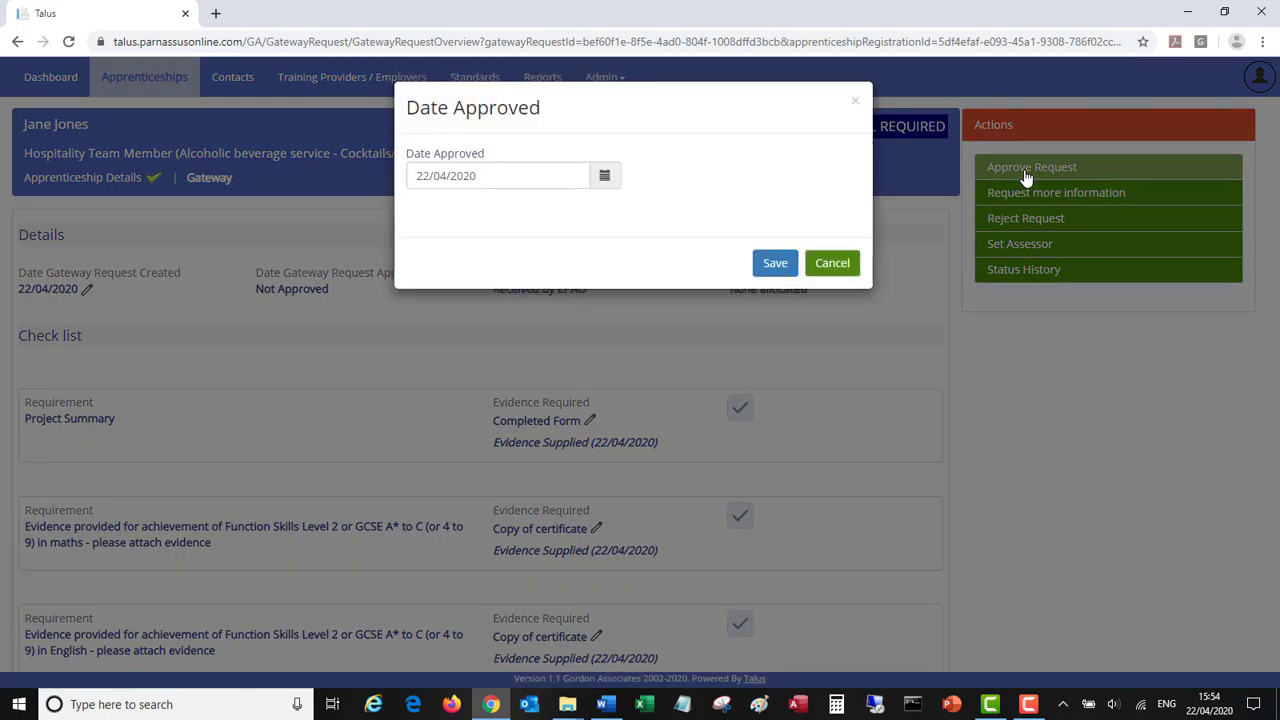
pyautogui.click(776, 264)
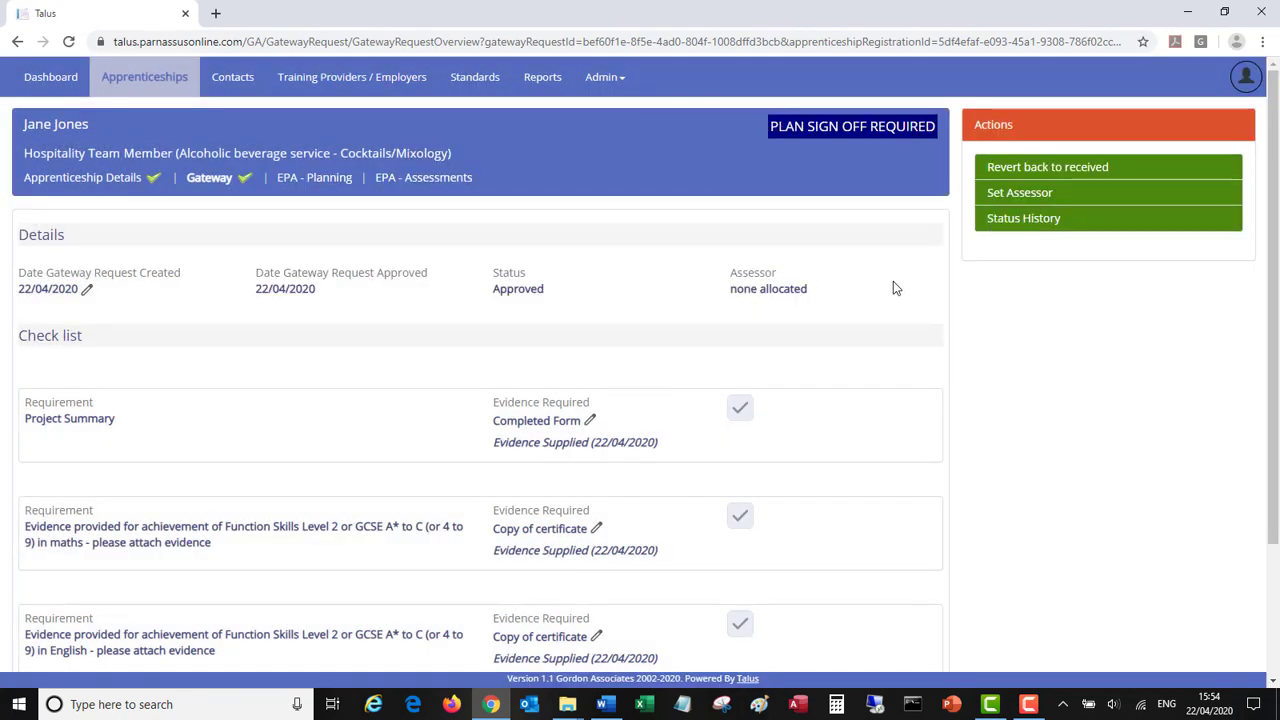